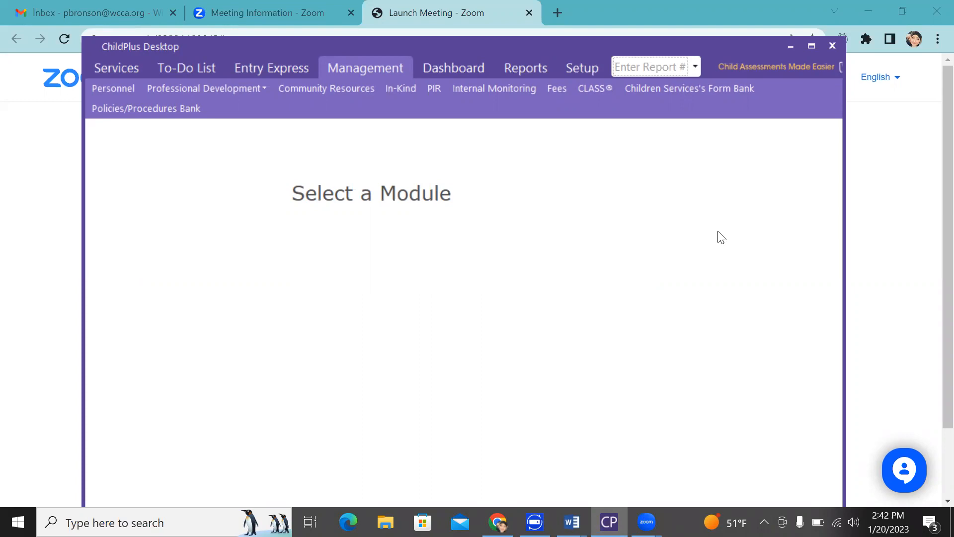
Open the test child's participant record from Services and show its Education tab
click(109, 69)
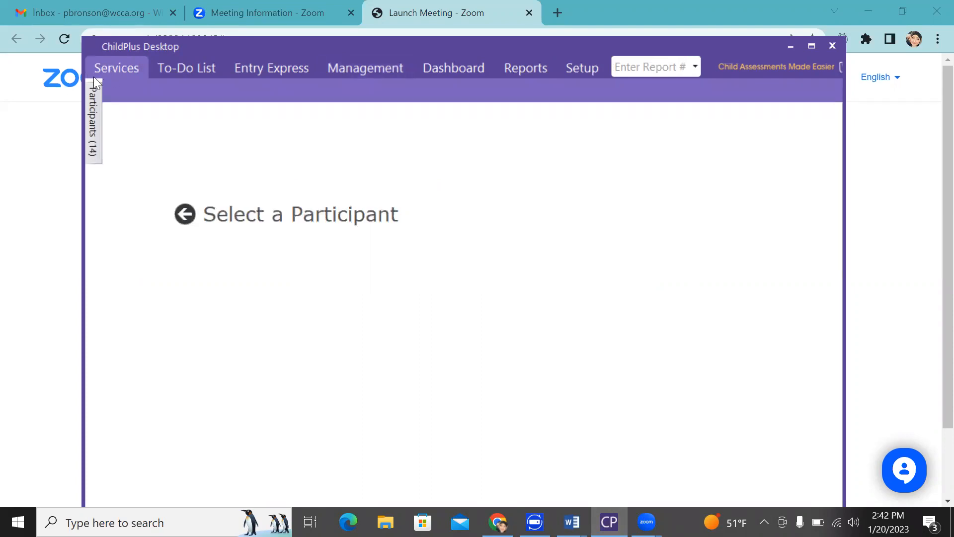
mouse_move(91, 101)
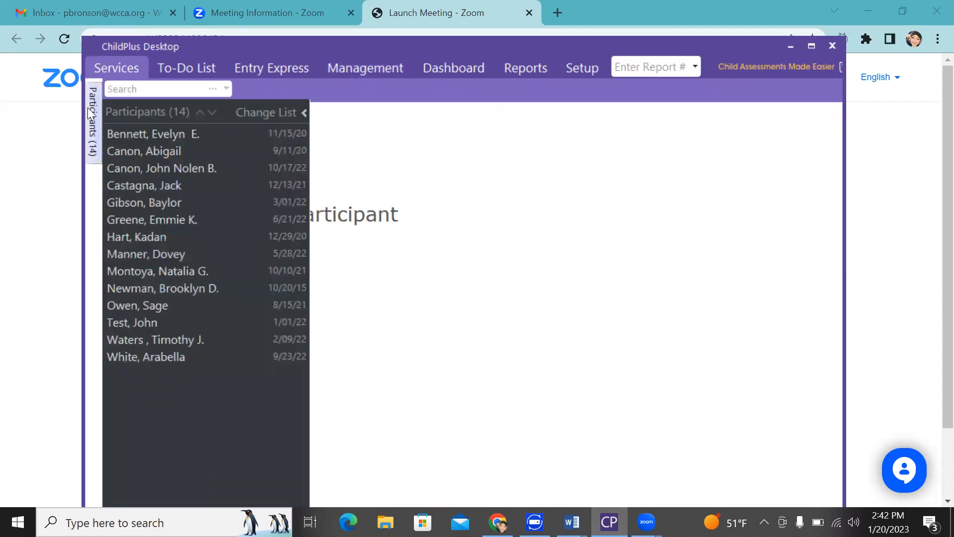
click(124, 90)
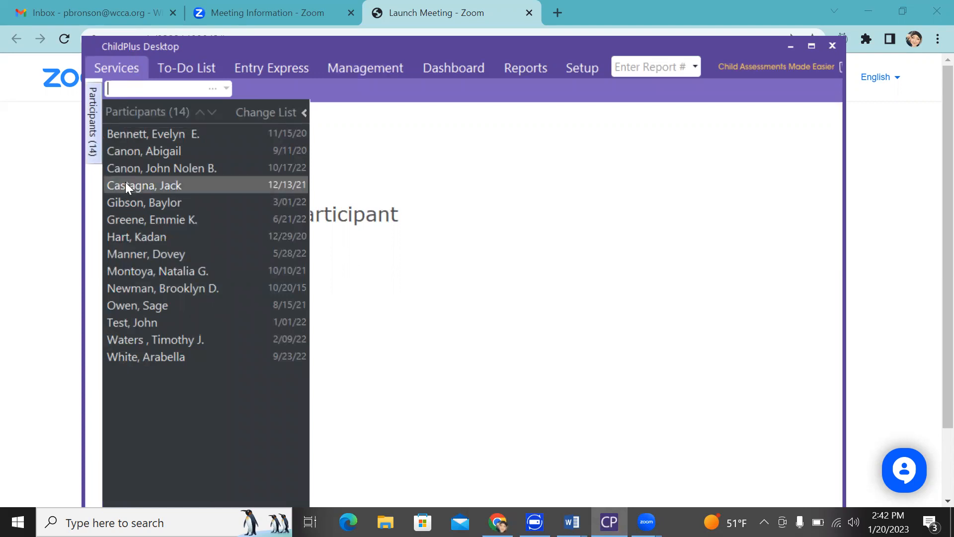
mouse_move(127, 321)
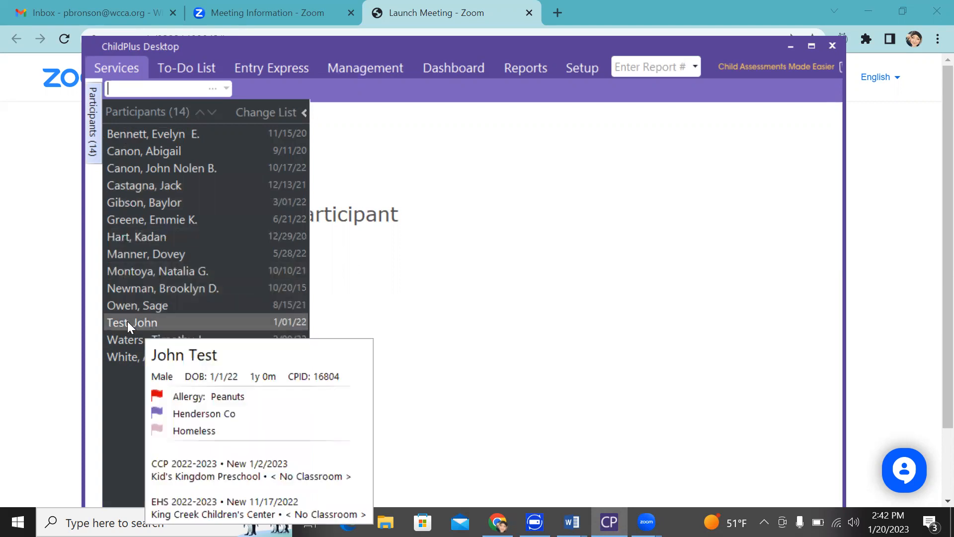
click(128, 321)
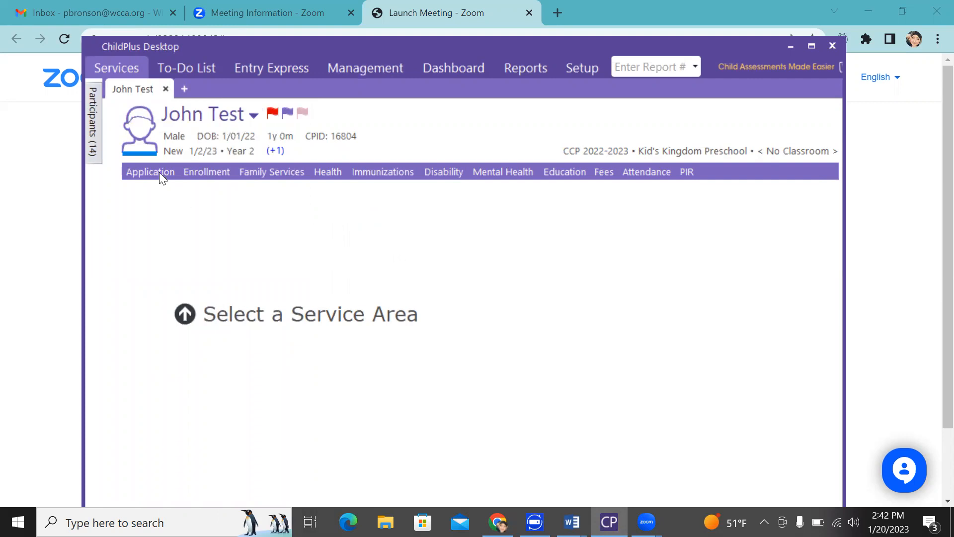
click(564, 172)
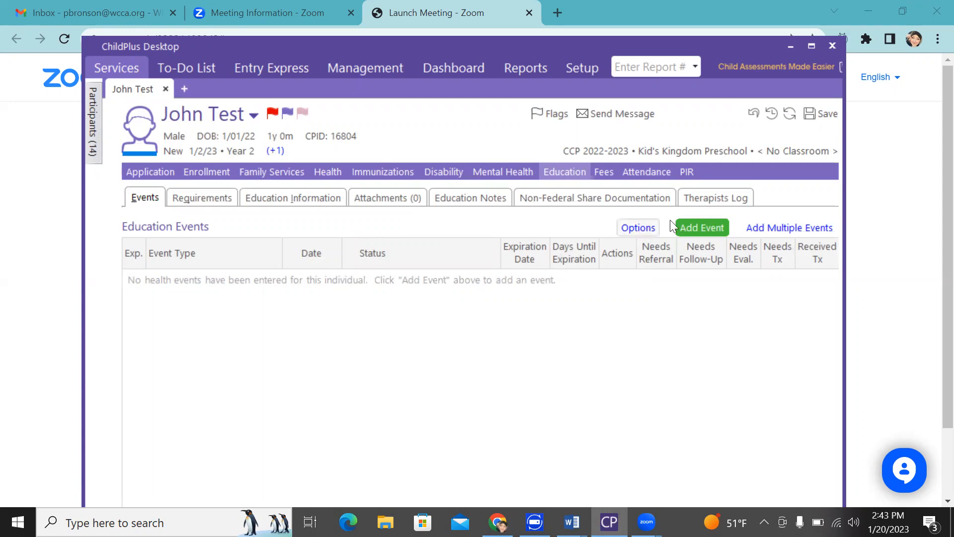
Add a new Transition Plan event from the Education Events list
click(694, 228)
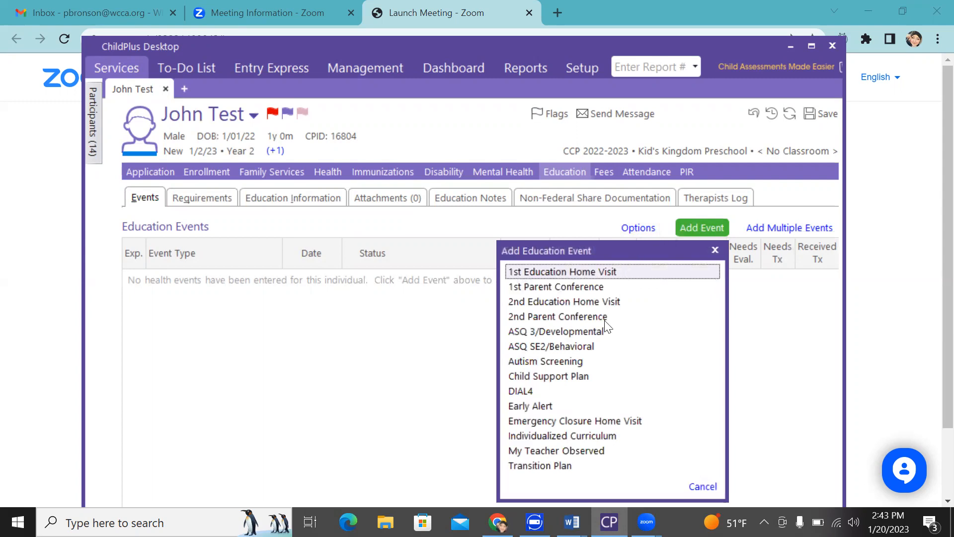
click(554, 466)
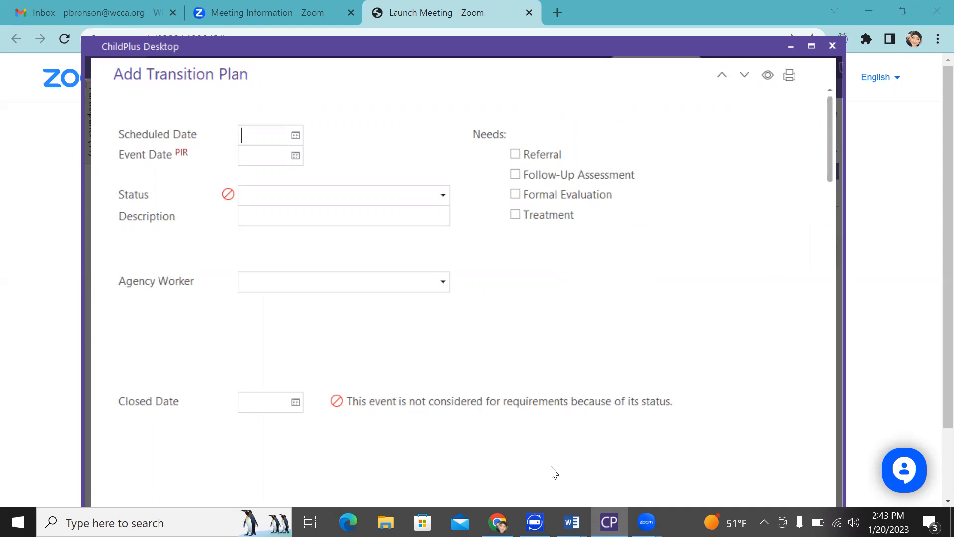
Pick Scheduled Date 1/20/23 and Event Date 2/20/23 from the calendar pickers
click(293, 132)
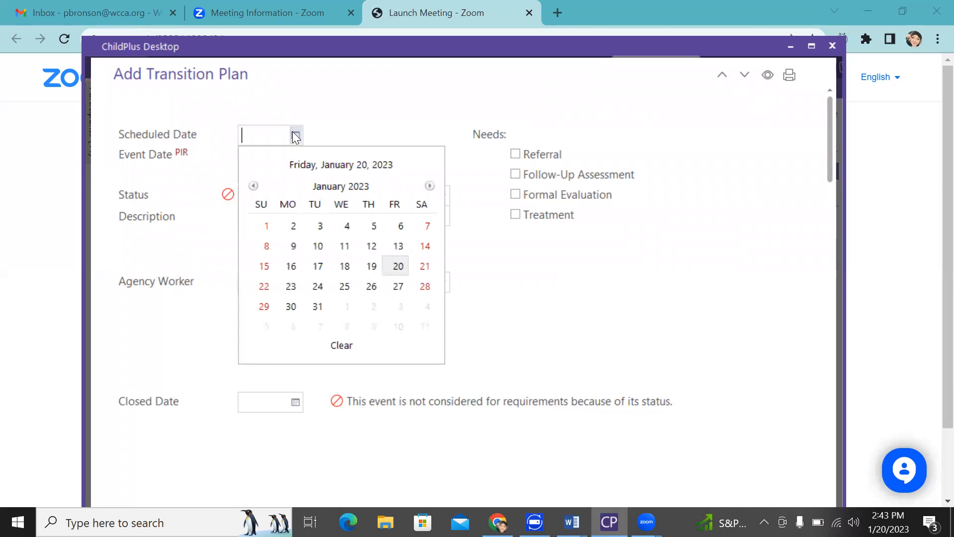
click(398, 268)
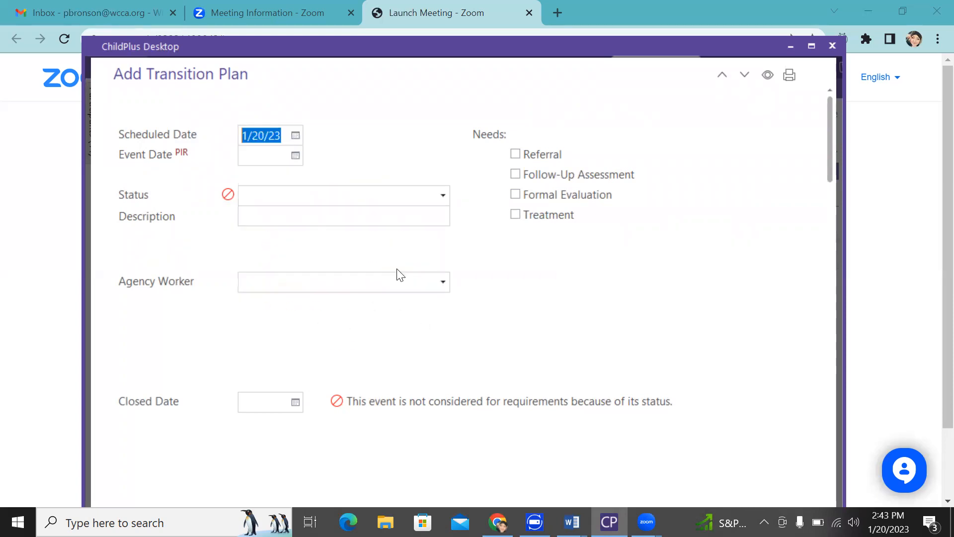
click(295, 156)
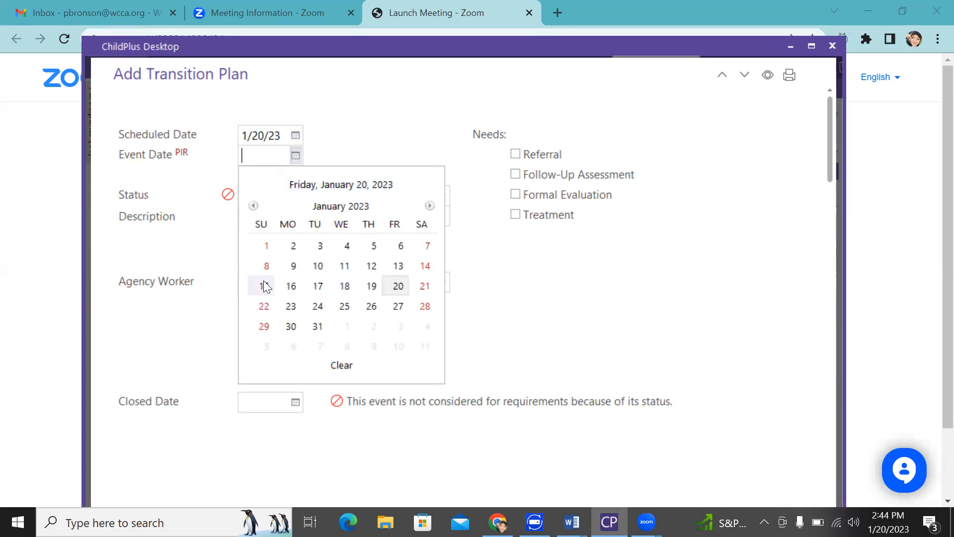
click(404, 291)
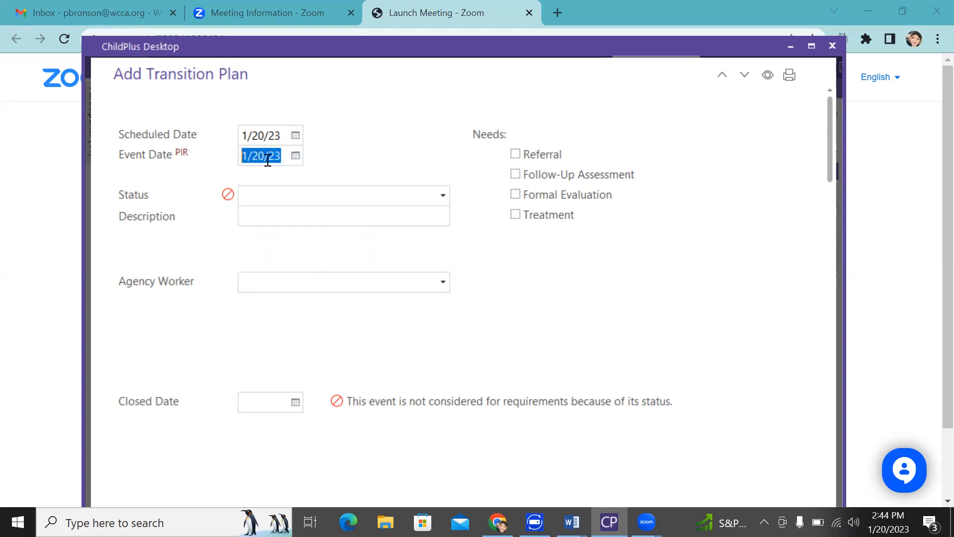
click(296, 156)
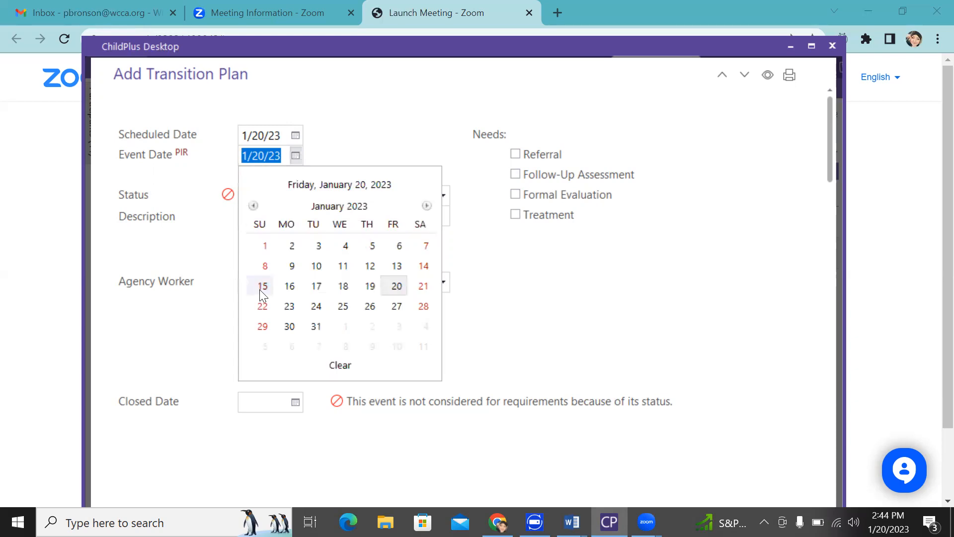
click(427, 206)
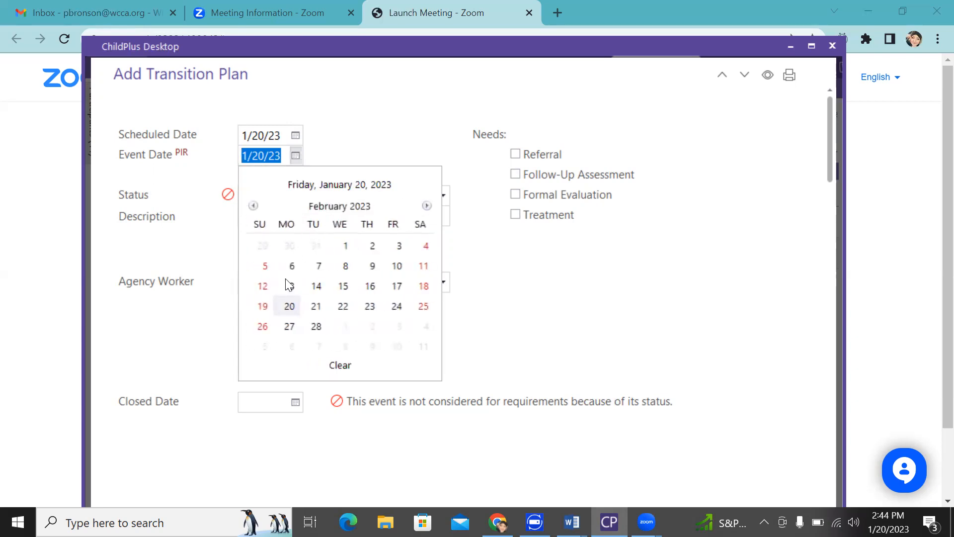
click(288, 305)
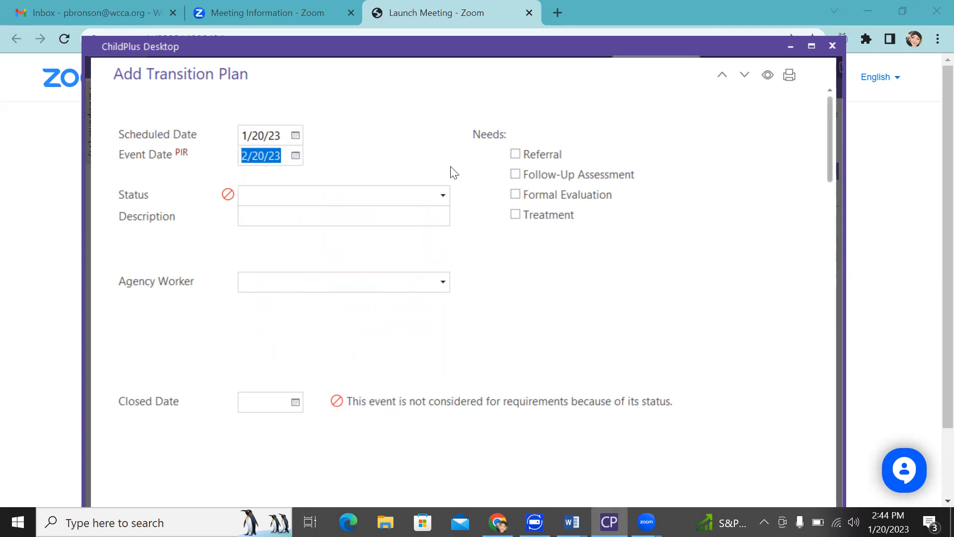
click(443, 196)
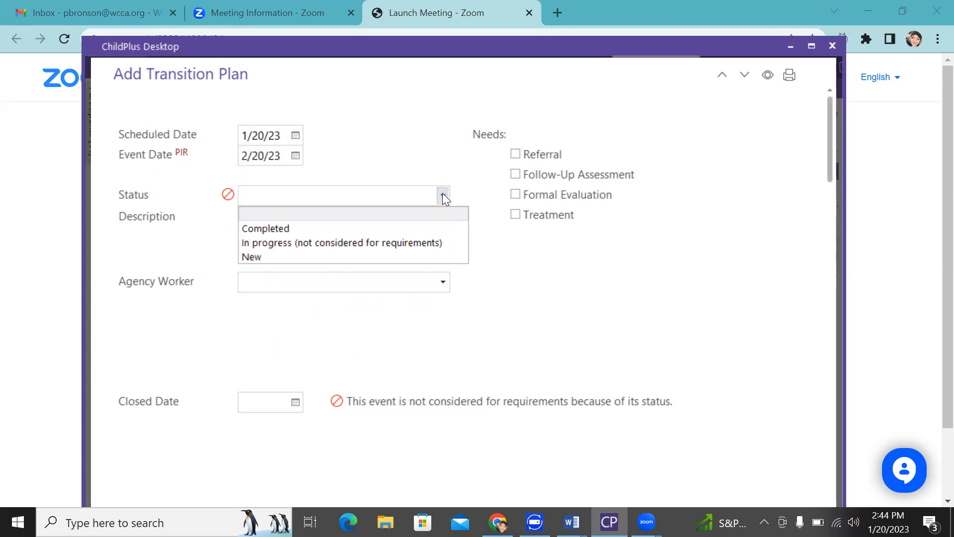
Set status to New and description to 'Leaving early head start to head start.'
click(322, 258)
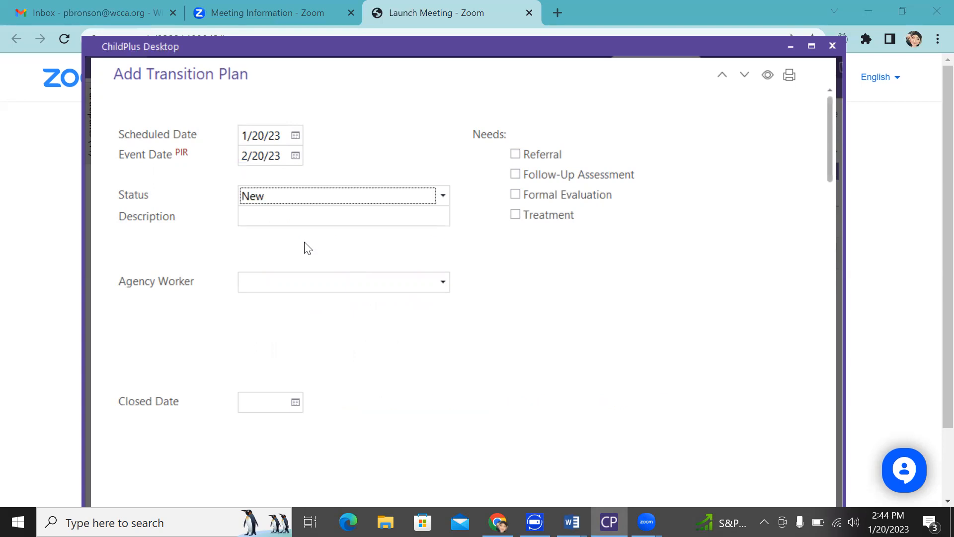
click(288, 217)
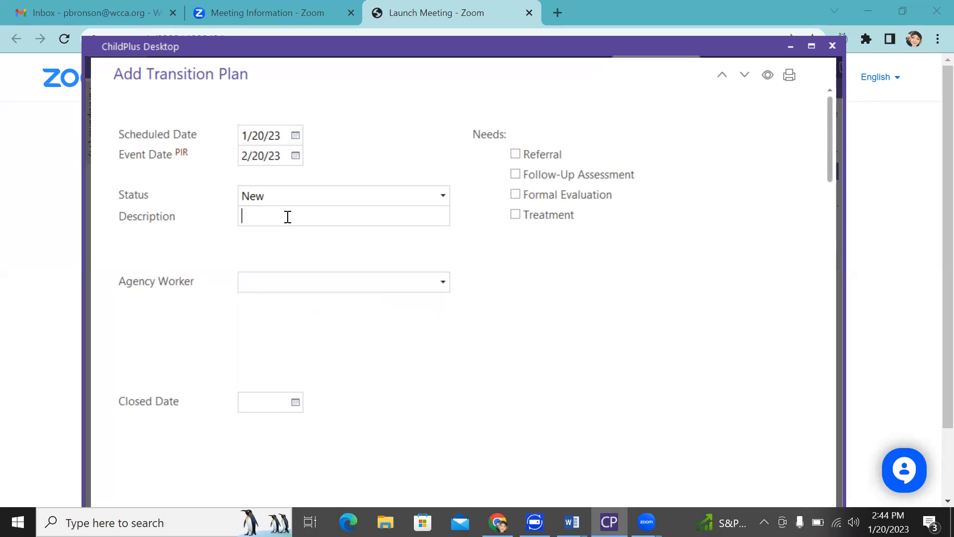
text(Leaving early head star)
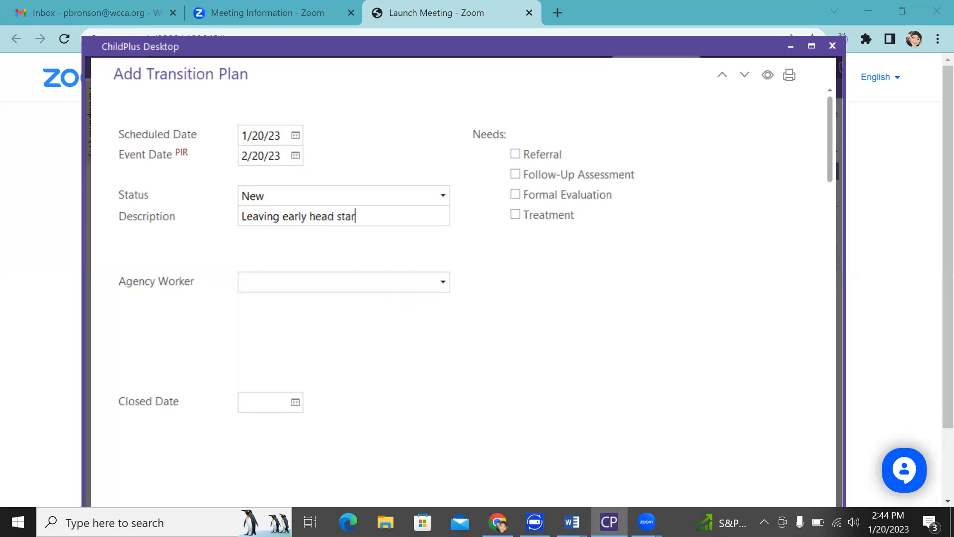
text(t to head start.)
Assign the matching staff member as Agency Worker
click(303, 291)
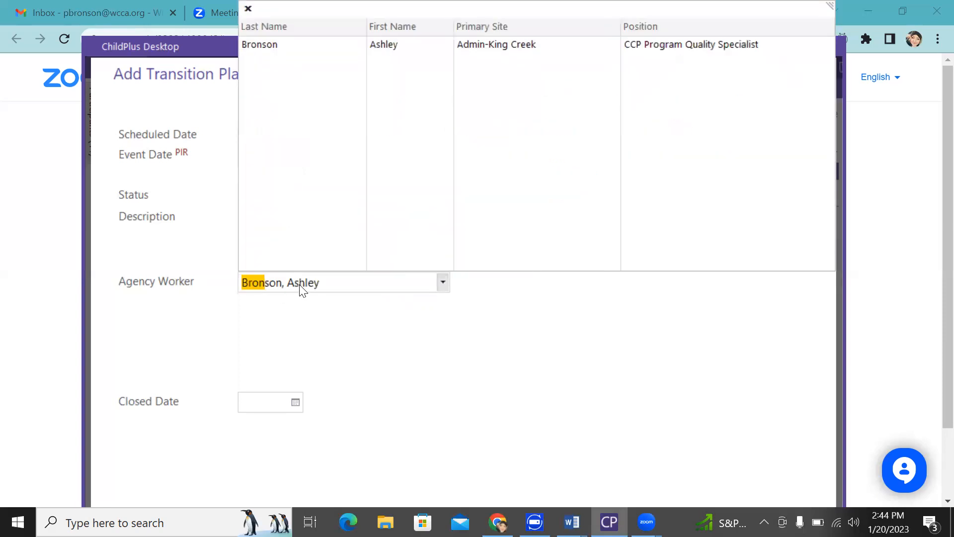
key(Return)
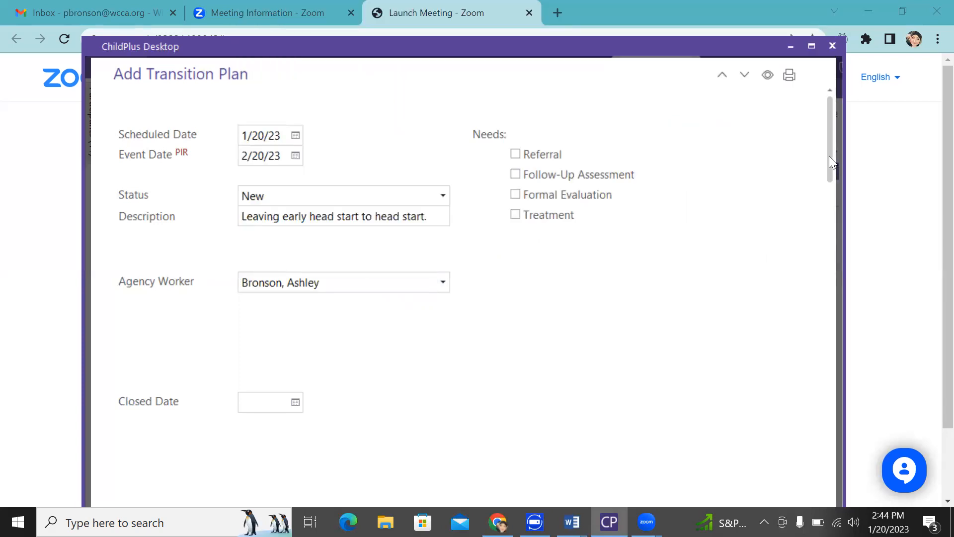
drag(829, 159, 823, 195)
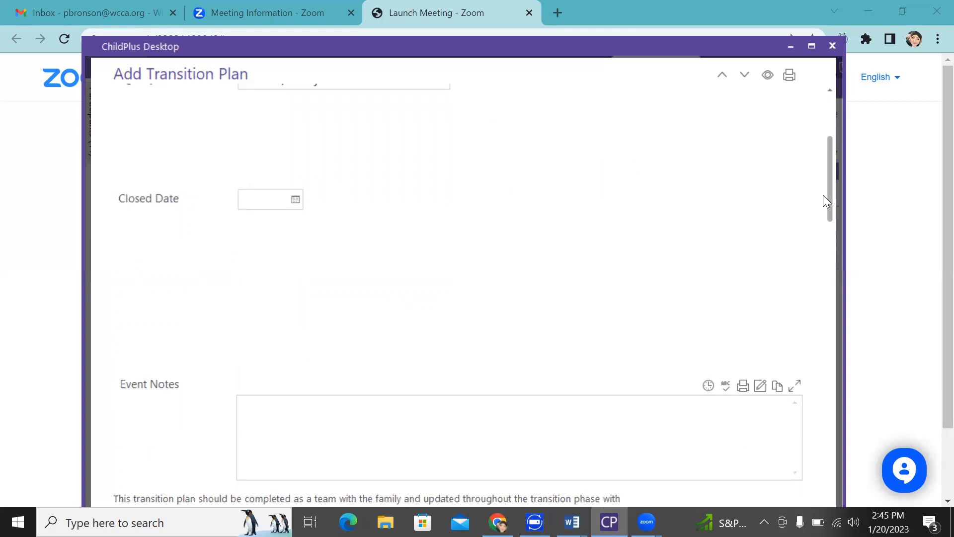
drag(828, 190, 827, 235)
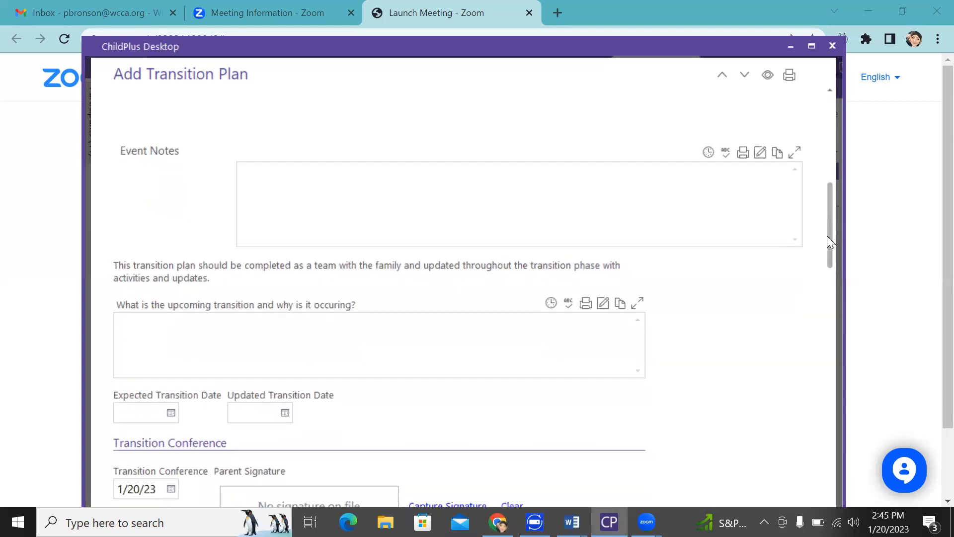
Add a date-stamped "Relevant information about transition" entry to the event notes
click(403, 179)
click(709, 155)
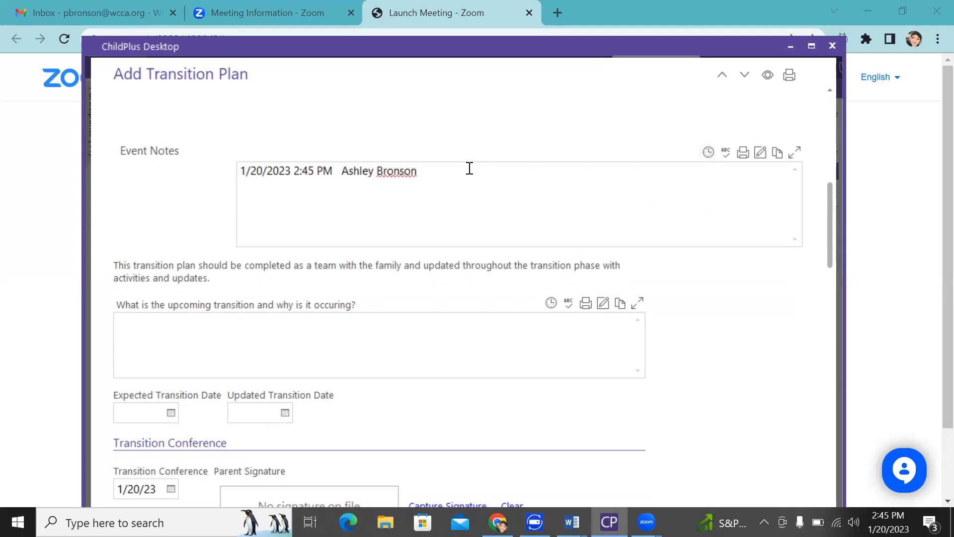
text("Relevant information about transition)
text(")
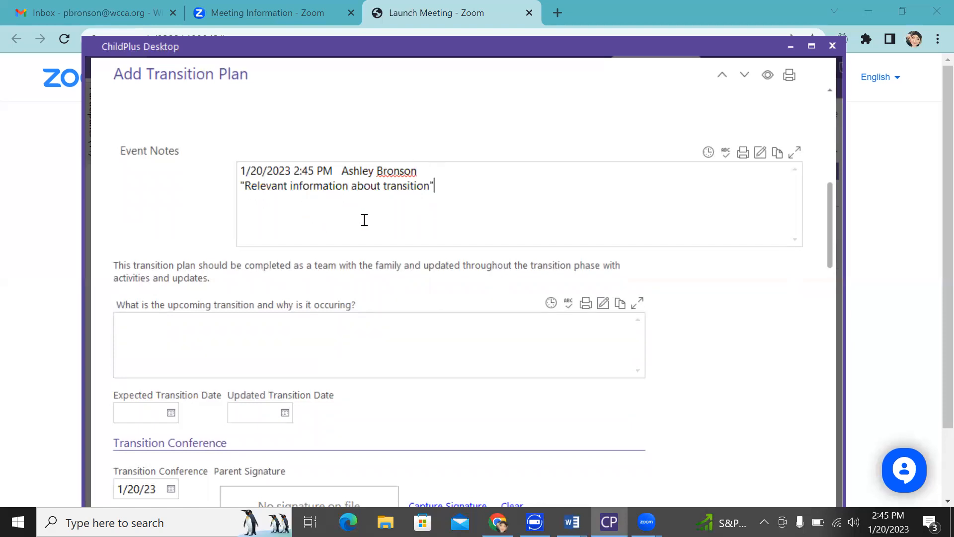
drag(830, 217, 832, 240)
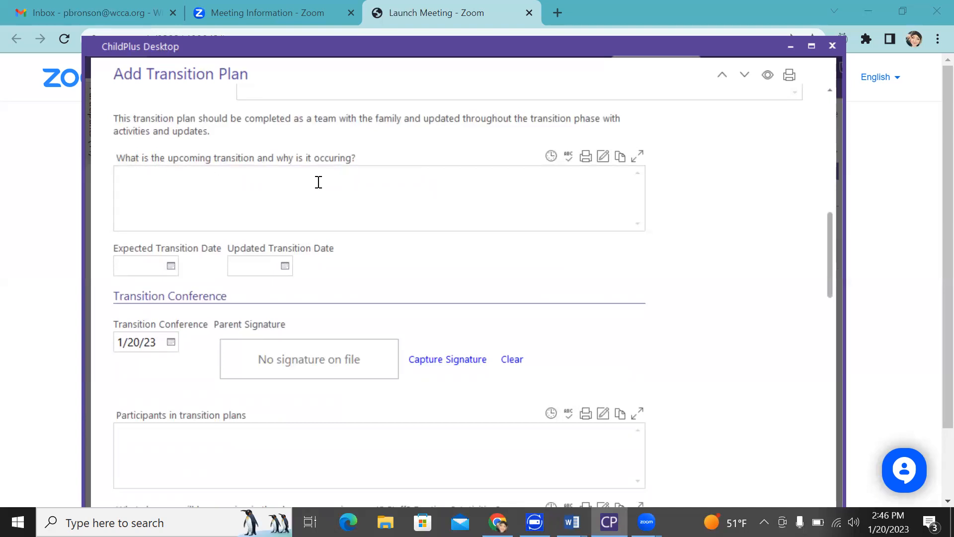
Write a stamped upcoming-transition answer: 'Leaving EHS to HS student is aging out.'
click(551, 157)
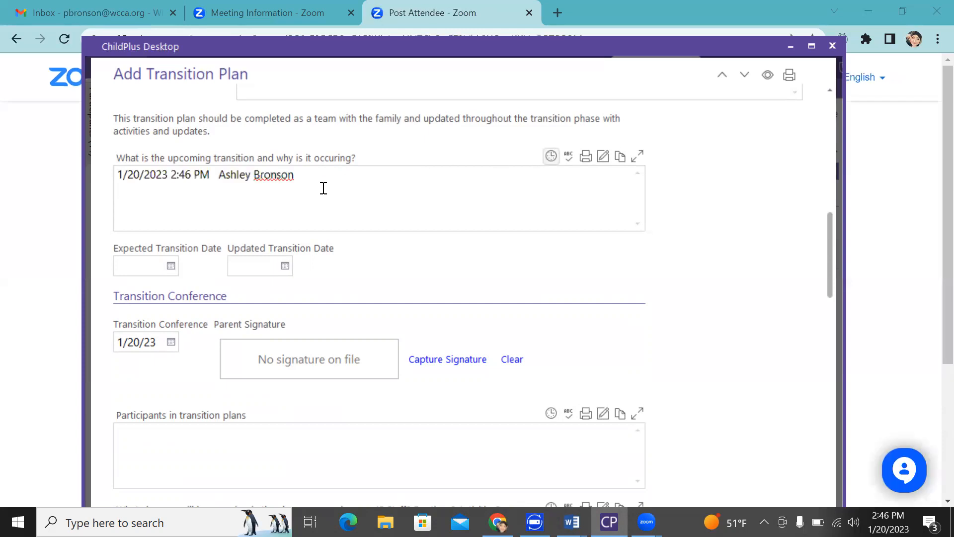
click(280, 207)
text(Leaving EHS to HS)
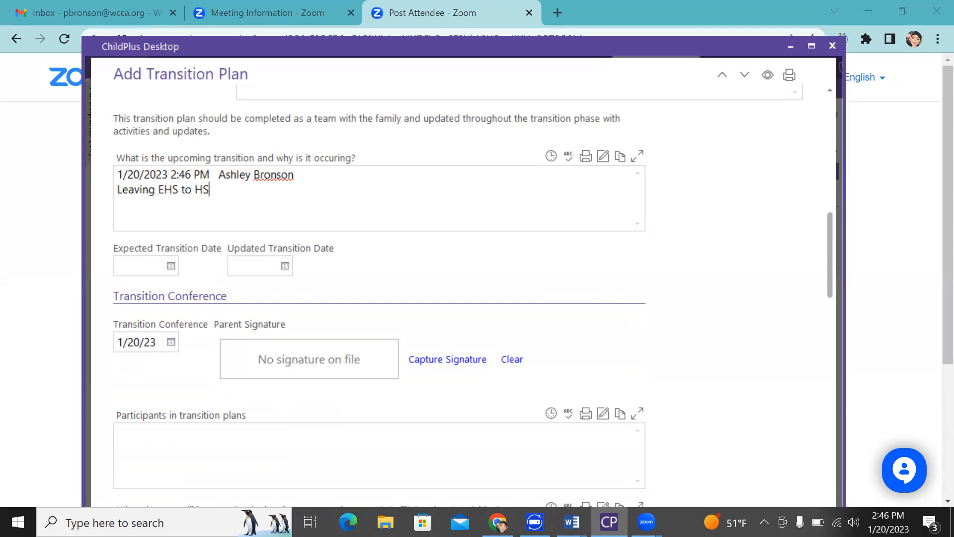
text(.)
key(BackSpace)
text(sutdent)
key(BackSpace)
key(BackSpace)
key(BackSpace)
key(BackSpace)
key(BackSpace)
key(BackSpace)
text(tue)
key(BackSpace)
text(dent is aging out.)
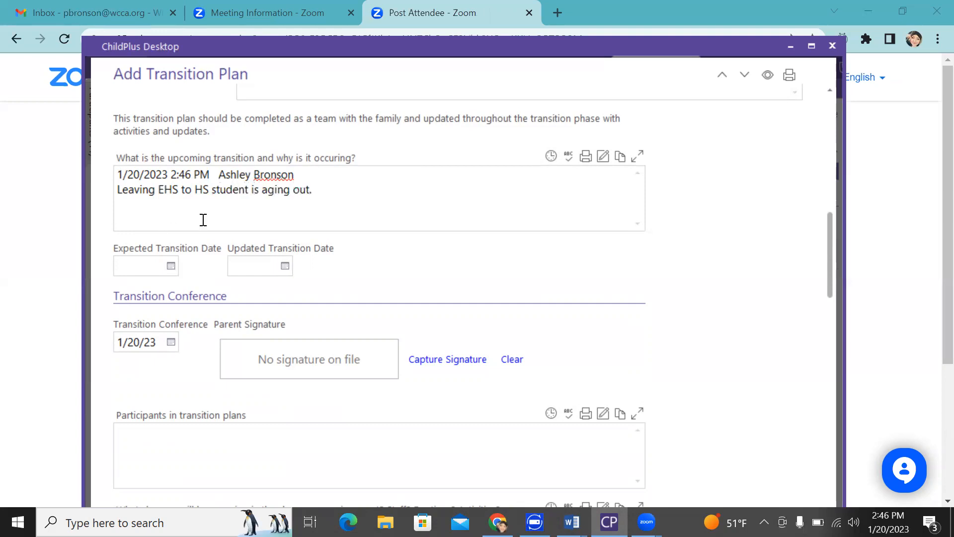
Choose February 20, 2023 in the Expected Transition Date calendar
click(171, 266)
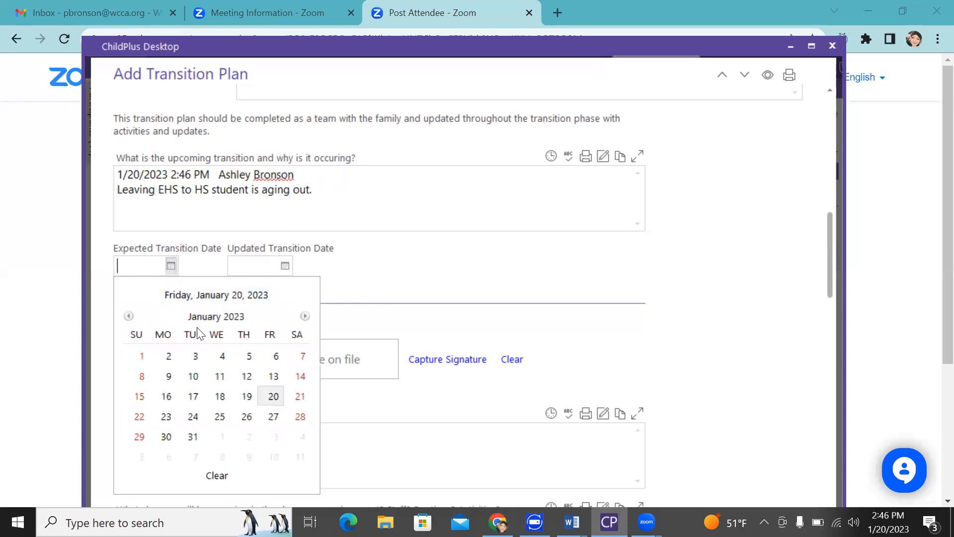
click(304, 316)
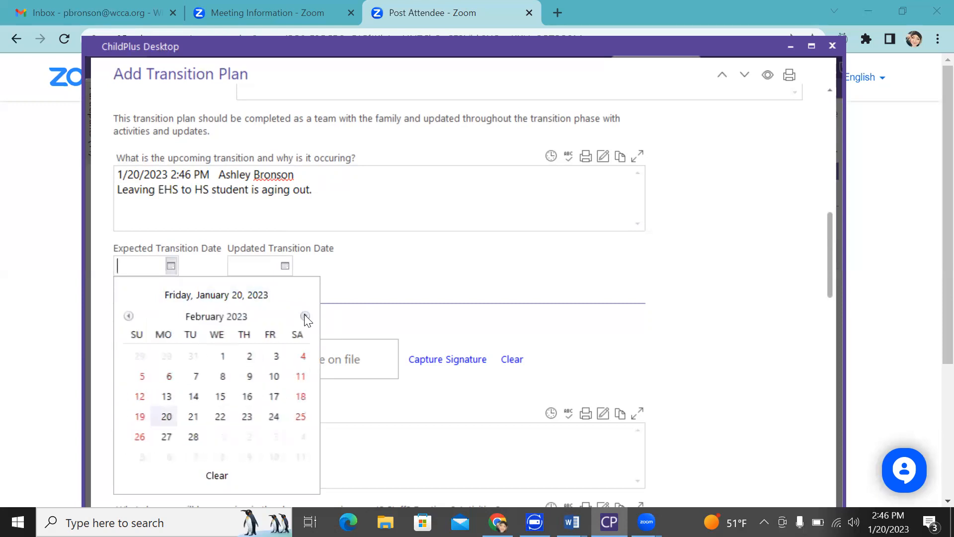
click(166, 417)
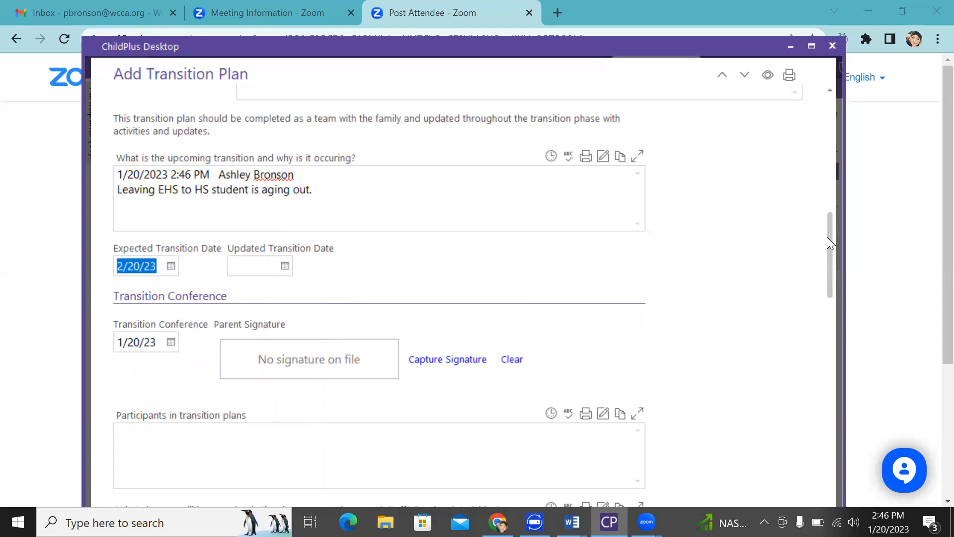
drag(827, 238, 833, 124)
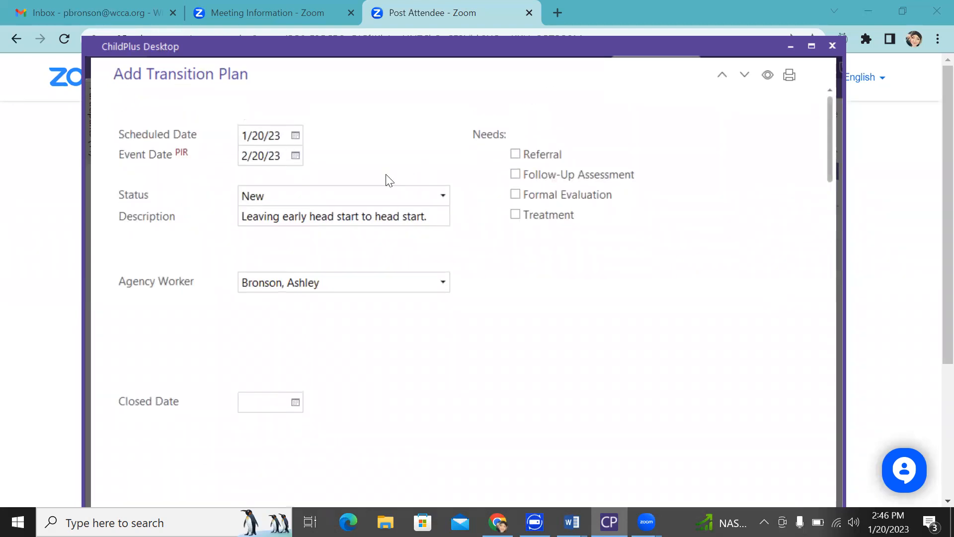
drag(831, 139, 840, 271)
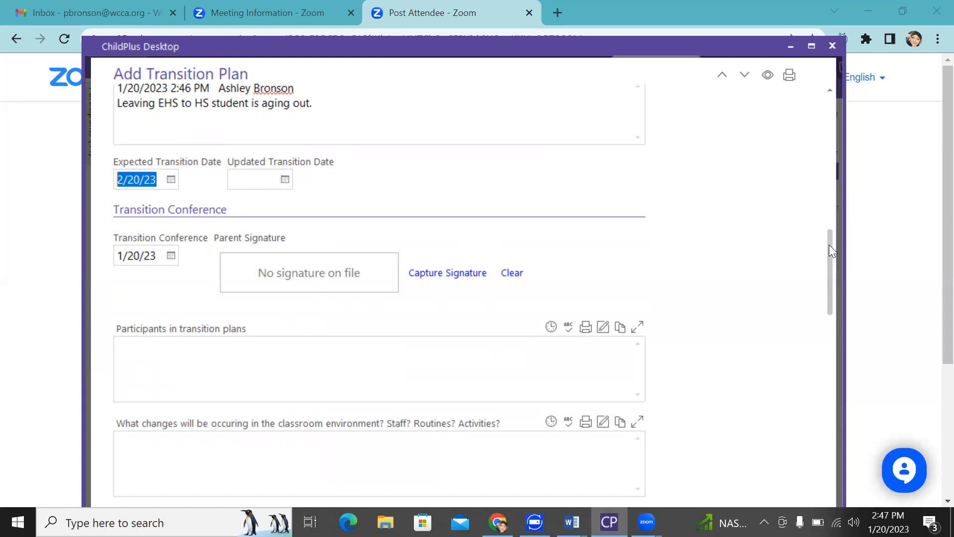
drag(828, 244, 831, 266)
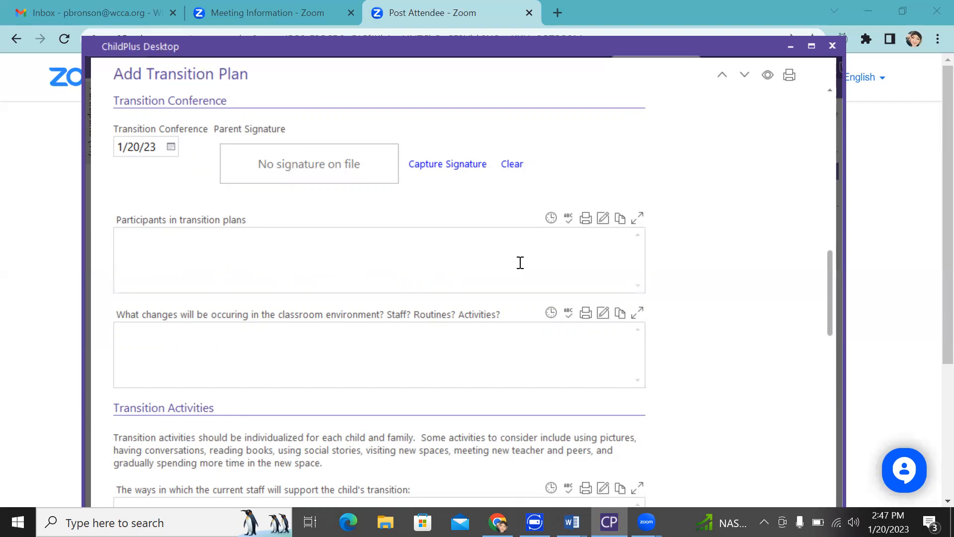
Stamp the Participants box and list '1. Family members' and '2. Current teacher'
click(495, 252)
click(550, 220)
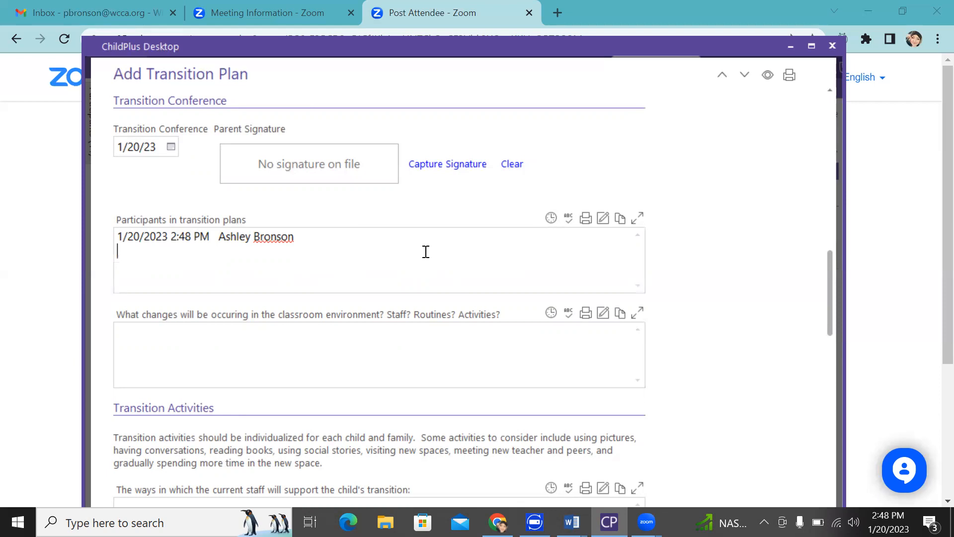
text("tp")
key(Return)
key(BackSpace)
key(BackSpace)
key(BackSpace)
key(BackSpace)
key(BackSpace)
text(1. Family members)
key(Return)
text(2.)
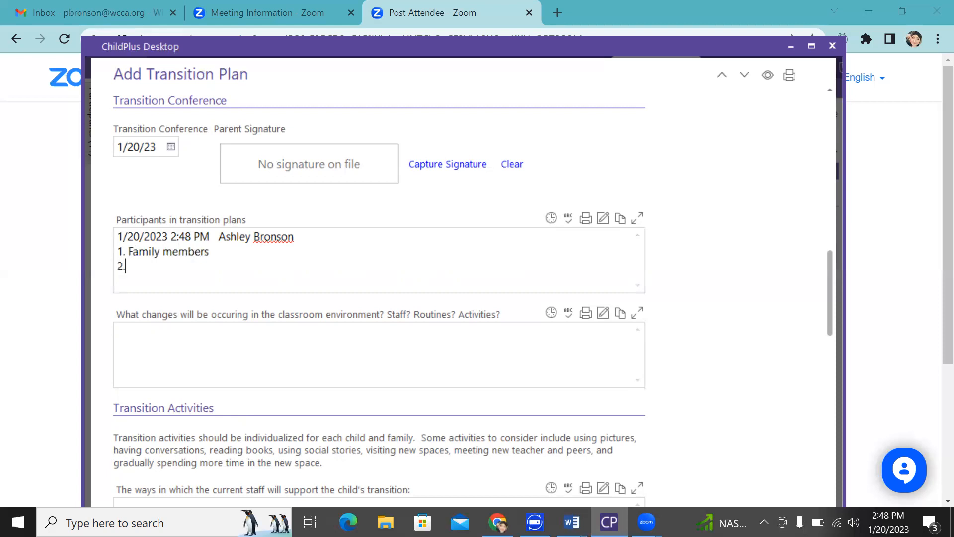
text( Current teacher)
key(Return)
Add '3. Current family advocate', '4. Support staff' and '5. Future teacher' to the list
text(3. Cure)
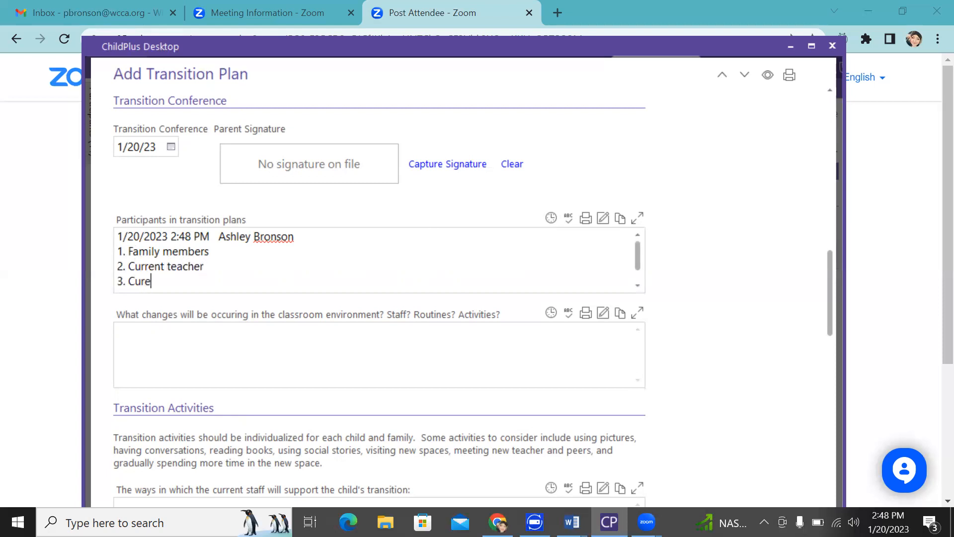
key(BackSpace)
text(rent family advocate)
key(Return)
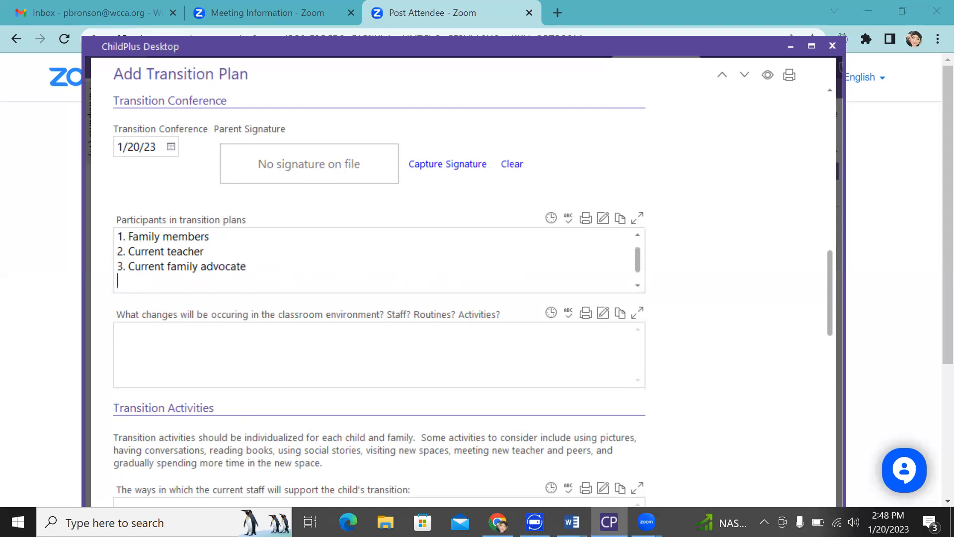
text(4. Support staff)
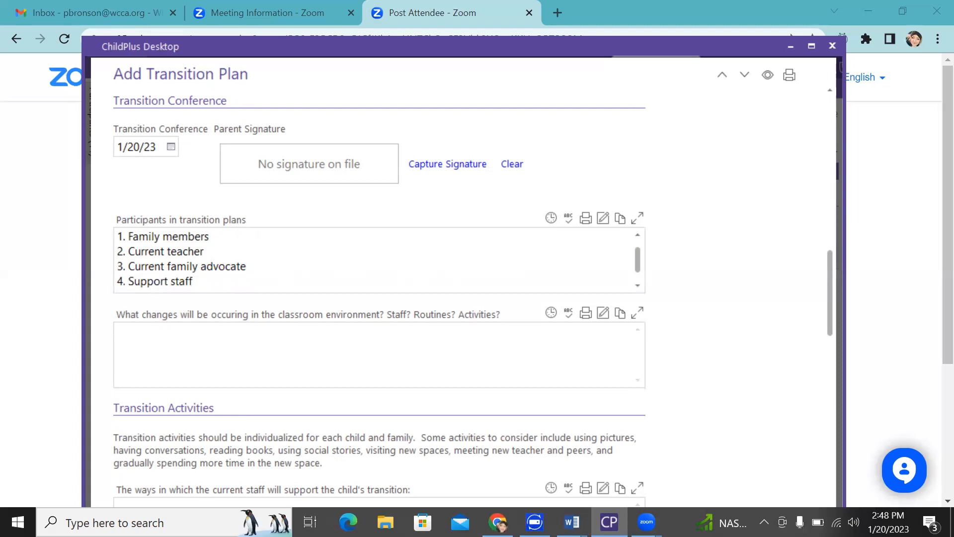
key(Return)
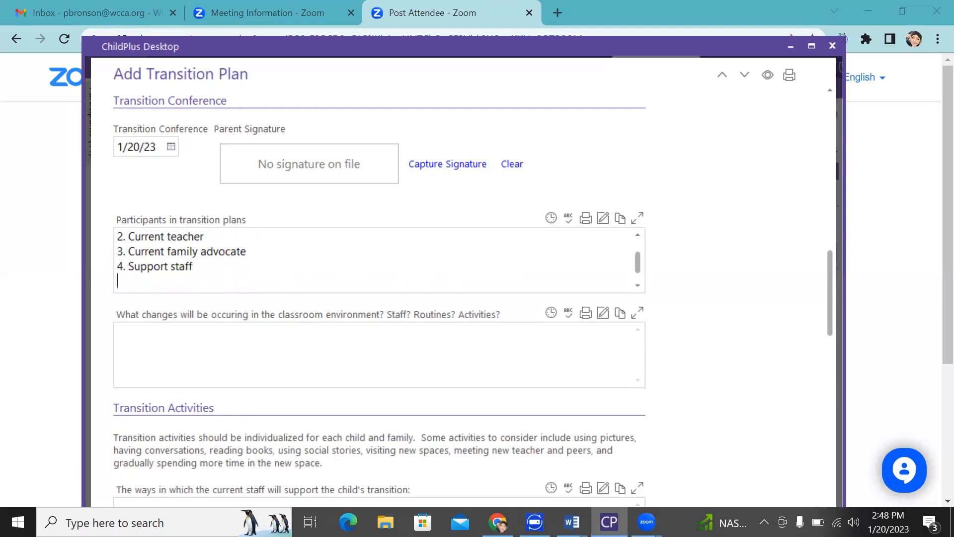
text(5.)
text(Futuer)
key(BackSpace)
key(BackSpace)
text(re taech)
key(BackSpace)
key(BackSpace)
key(BackSpace)
key(BackSpace)
key(BackSpace)
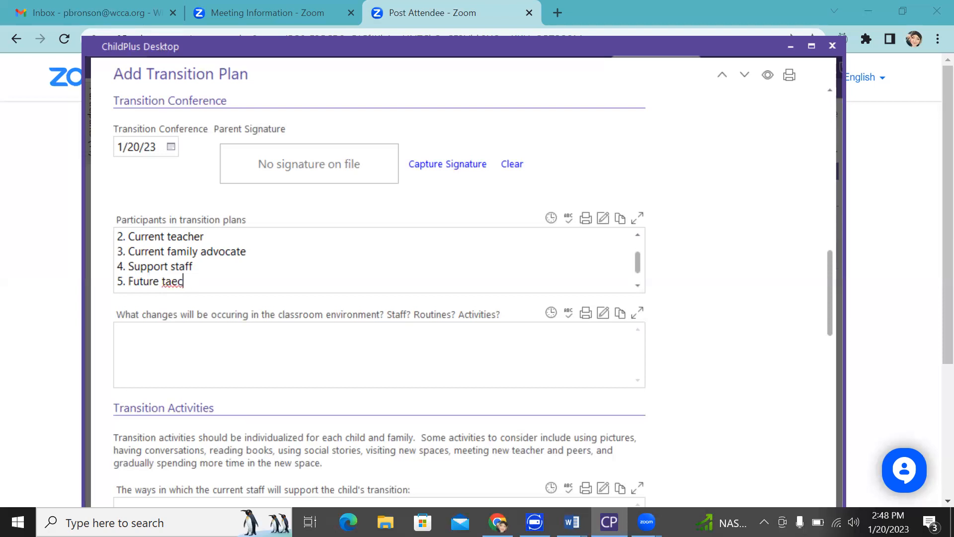
text(eacher)
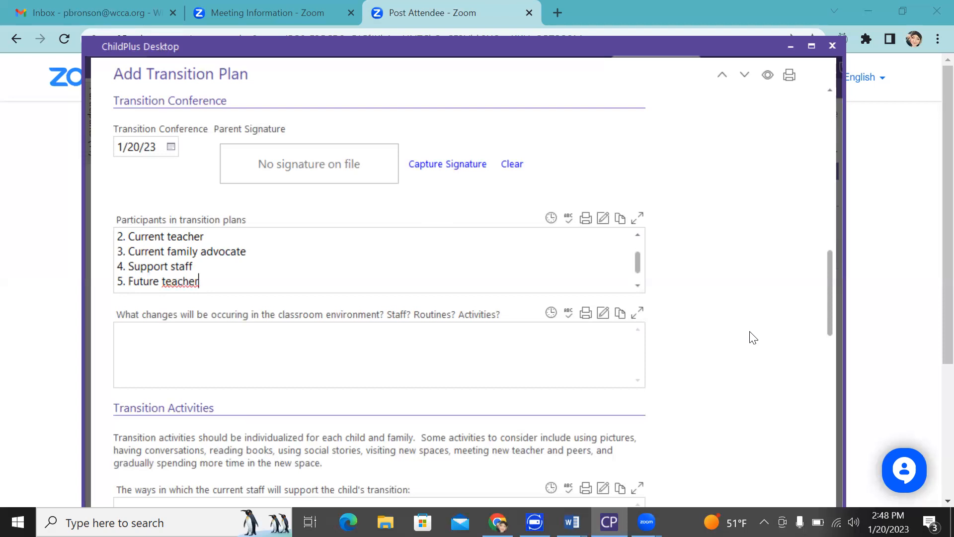
drag(639, 254, 637, 280)
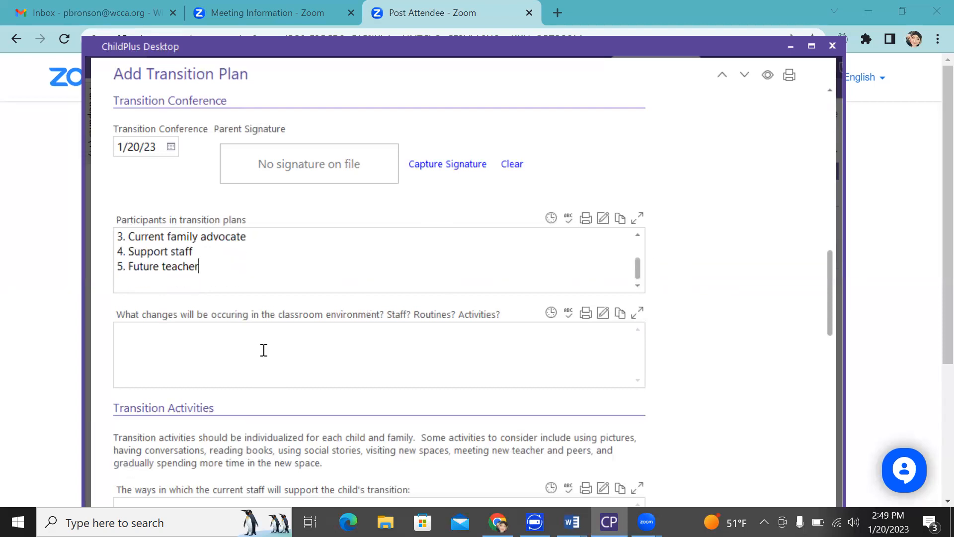
Stamp the classroom-changes box and enter '1. New peers'
click(189, 349)
click(550, 318)
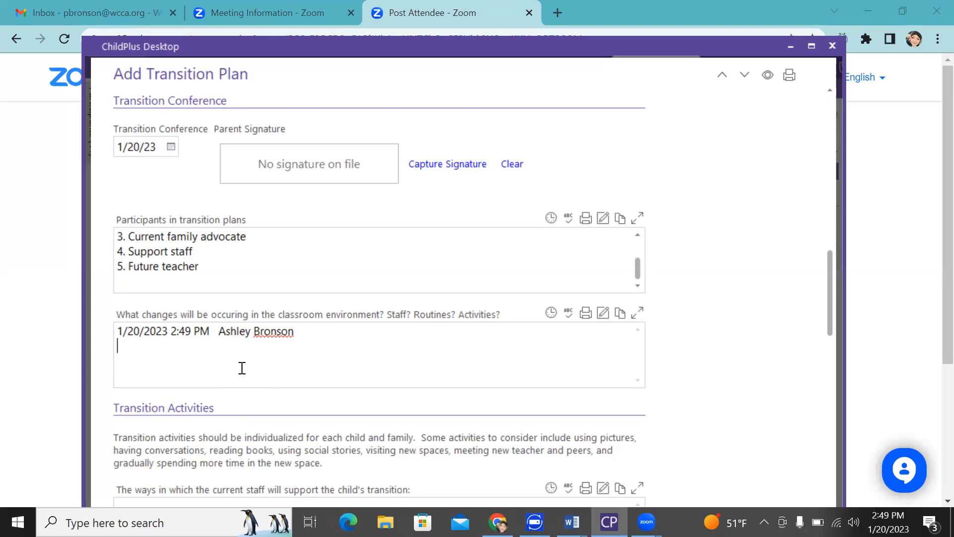
text(1. New peers)
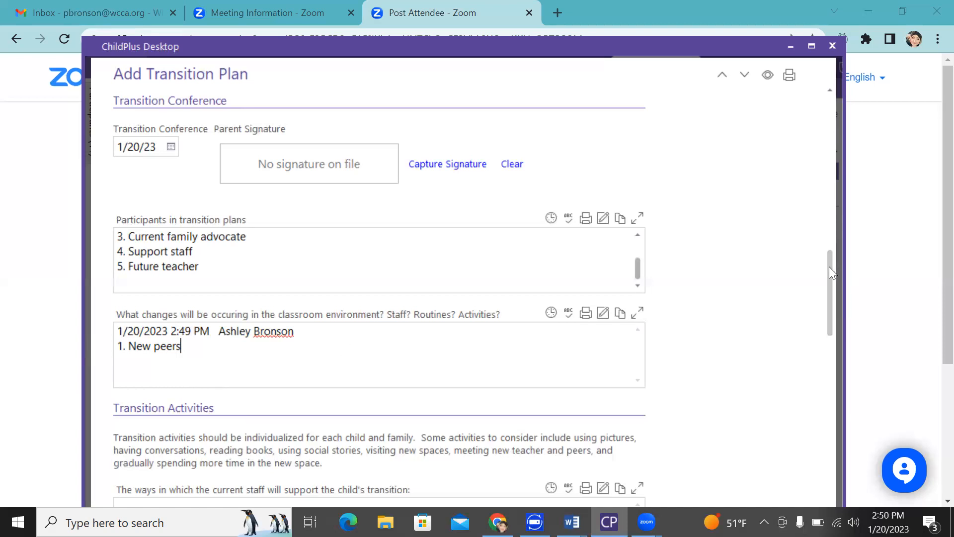
drag(828, 270, 833, 313)
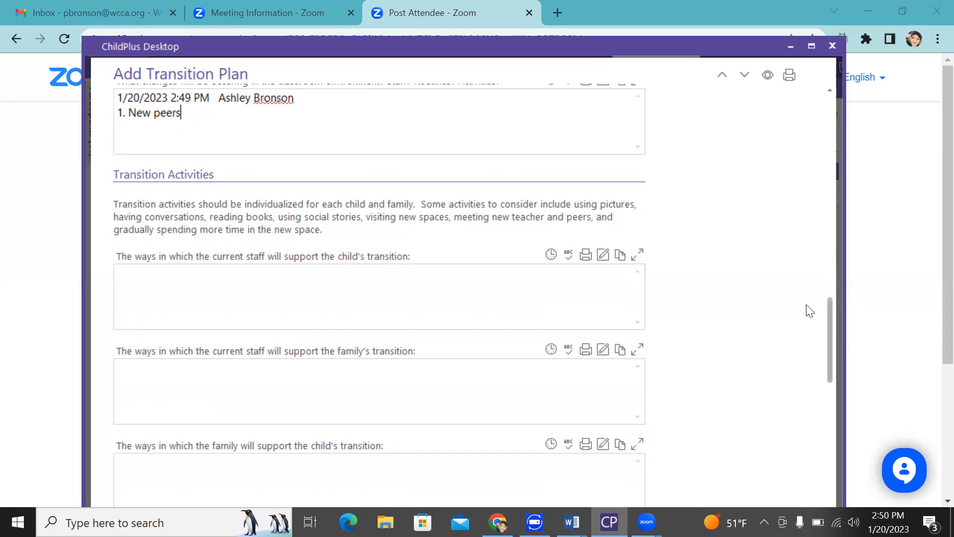
Stamp the child's-transition support box and enter '1. reading books'
click(288, 288)
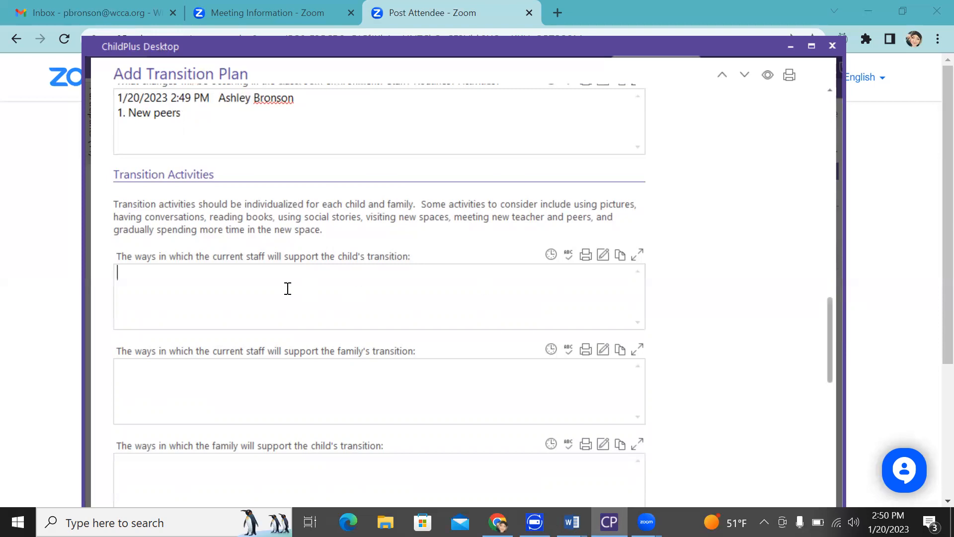
click(551, 255)
text(1. reading ok)
key(BackSpace)
text(bo)
key(BackSpace)
key(BackSpace)
key(BackSpace)
key(BackSpace)
key(BackSpace)
key(BackSpace)
key(BackSpace)
key(BackSpace)
key(BackSpace)
key(BackSpace)
key(BackSpace)
key(BackSpace)
key(BackSpace)
key(BackSpace)
key(BackSpace)
key(BackSpace)
key(BackSpace)
key(BackSpace)
key(BackSpace)
key(BackSpace)
key(BackSpace)
key(BackSpace)
key(BackSpace)
key(BackSpace)
key(BackSpace)
key(BackSpace)
key(BackSpace)
key(BackSpace)
key(BackSpace)
key(BackSpace)
key(BackSpace)
key(BackSpace)
key(BackSpace)
key(BackSpace)
key(BackSpace)
key(BackSpace)
key(BackSpace)
key(BackSpace)
key(BackSpace)
key(BackSpace)
click(551, 255)
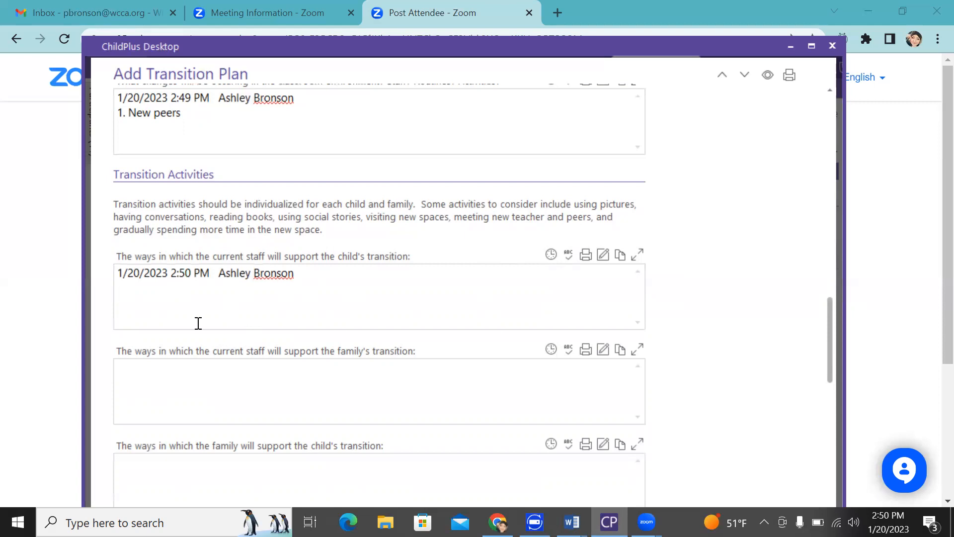
text(1. reading boks)
key(Return)
key(BackSpace)
key(BackSpace)
key(BackSpace)
text(oks)
Add '2. having conversations about new teachers/classroom/peers' as the second item
key(Return)
text(2. hacing)
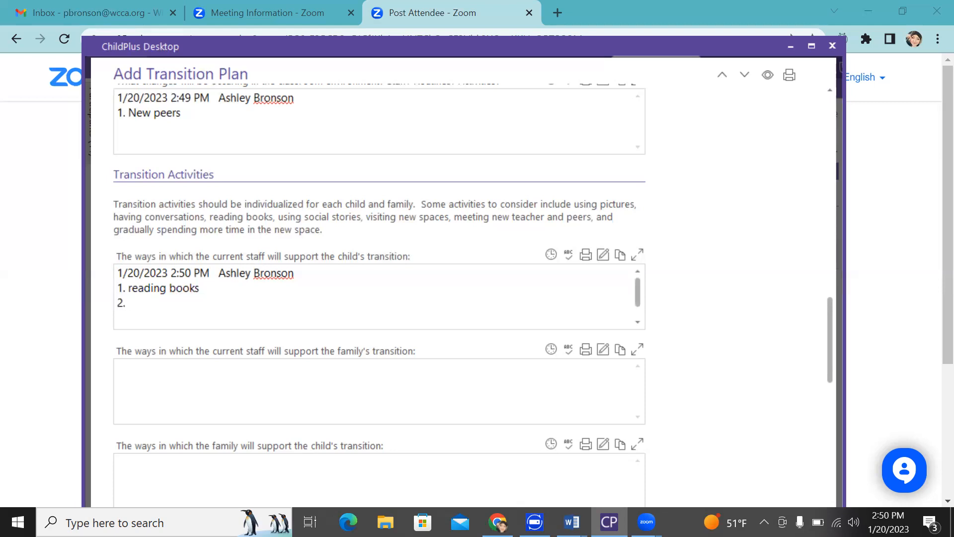
key(BackSpace)
key(BackSpace)
key(BackSpace)
key(BackSpace)
key(BackSpace)
key(BackSpace)
text(avon)
key(BackSpace)
key(BackSpace)
text(ing conversations a)
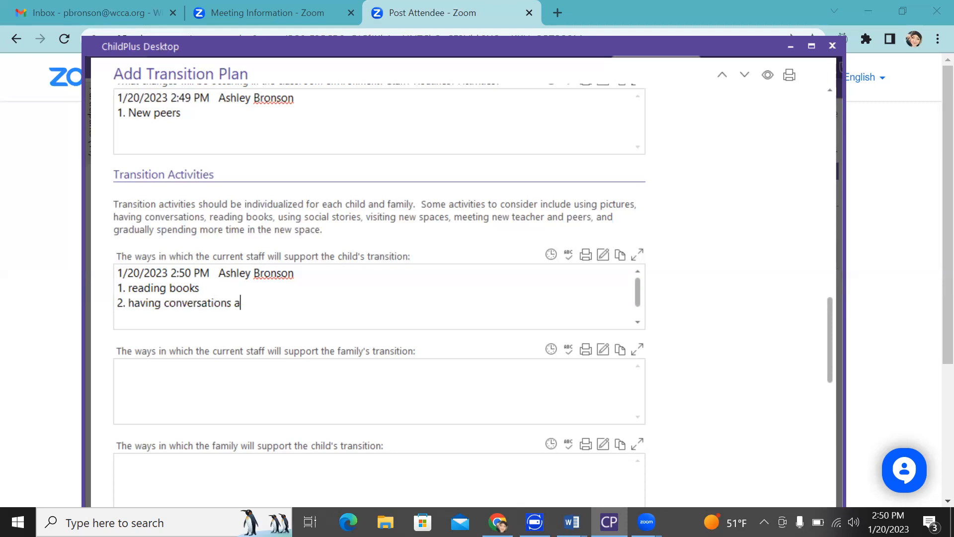
text(bout new teachers/cass)
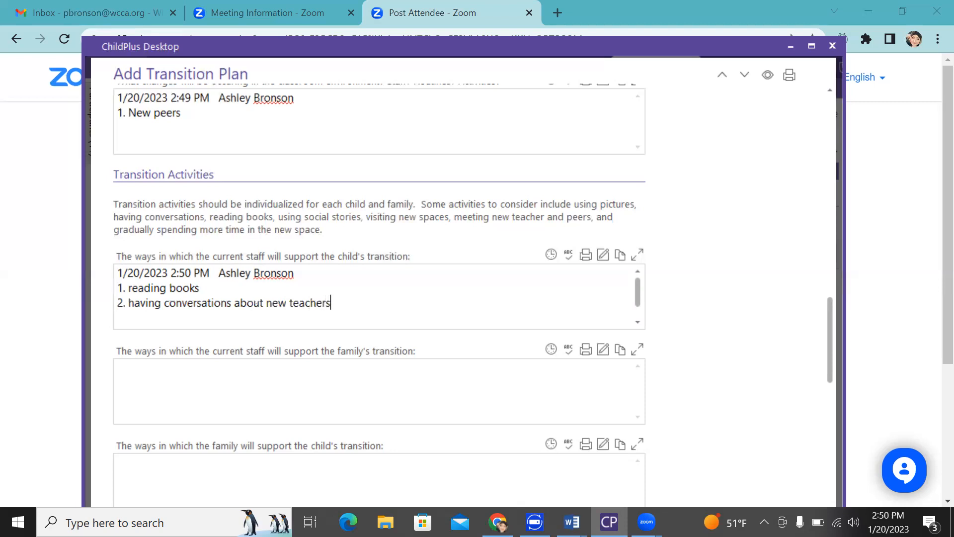
key(BackSpace)
key(BackSpace)
text(la)
key(BackSpace)
key(BackSpace)
key(BackSpace)
text(lasroom/a)
key(BackSpace)
key(BackSpace)
key(BackSpace)
key(BackSpace)
key(BackSpace)
key(BackSpace)
key(BackSpace)
key(BackSpace)
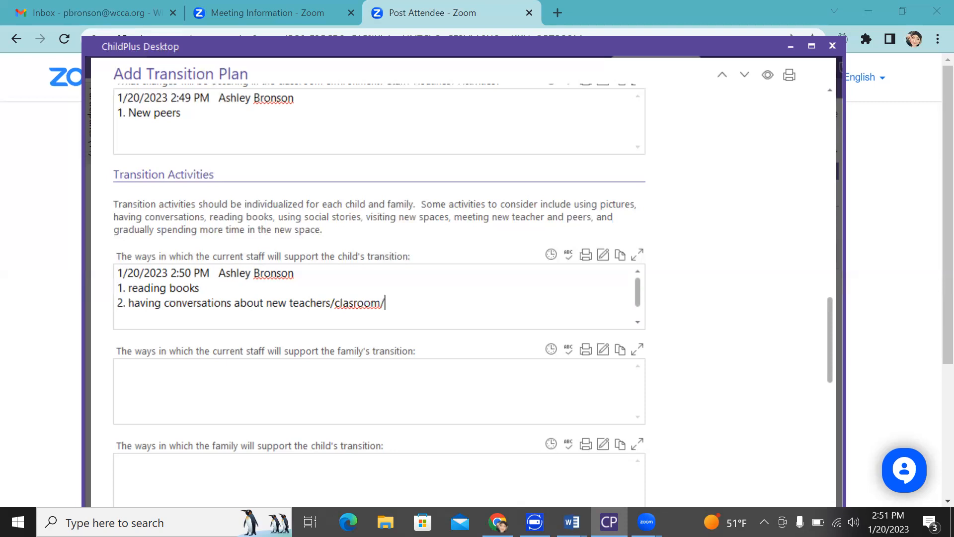
text(assroom/peers)
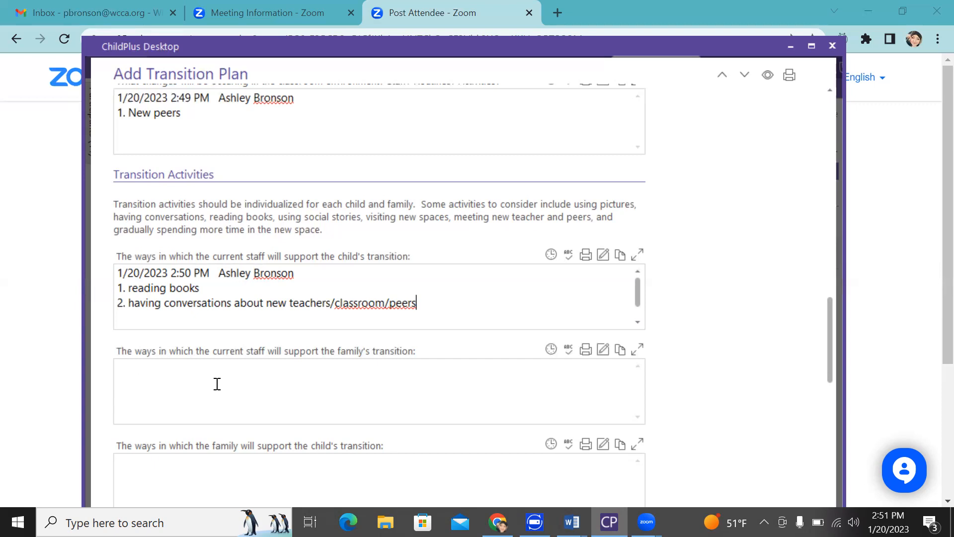
Add a stamped '1. Sharing community resources' entry to the family's-transition box
click(551, 349)
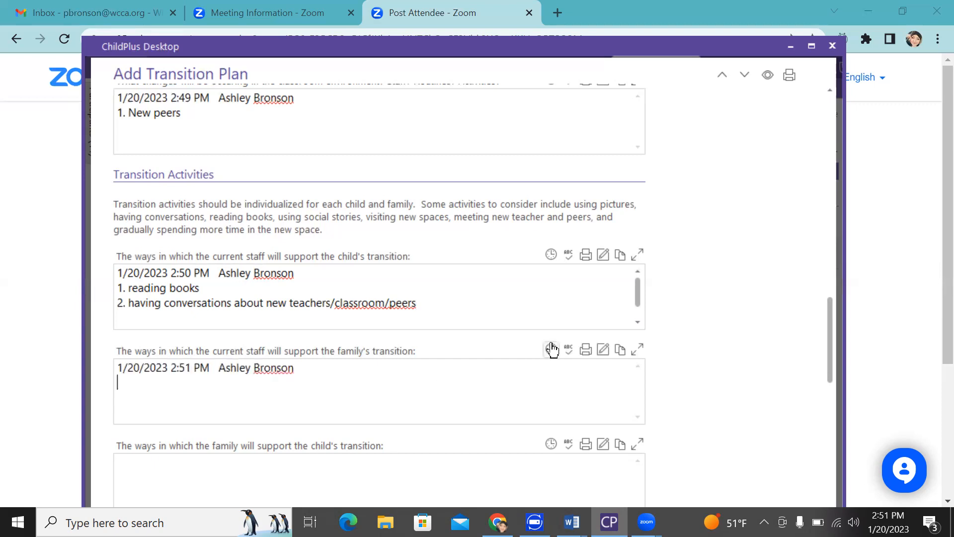
text(1. Sharing communict)
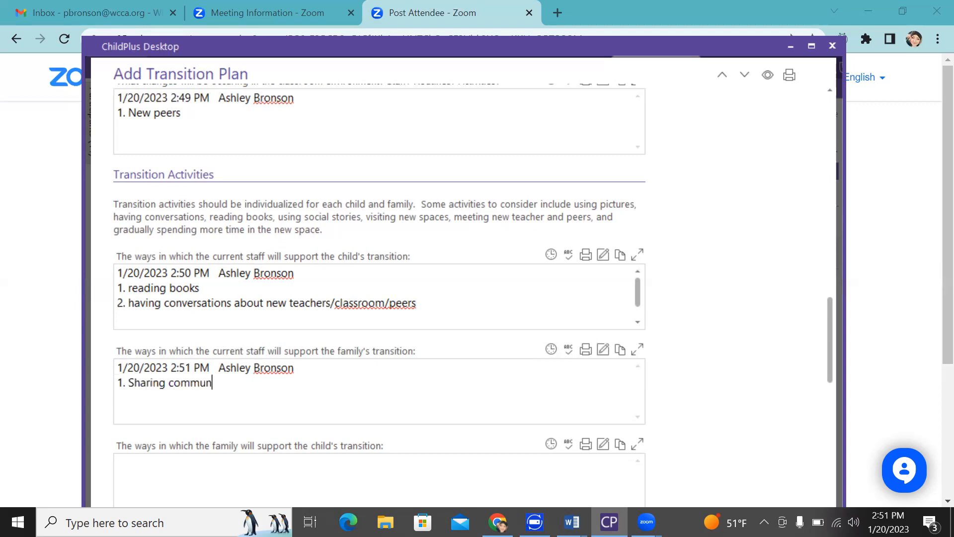
key(BackSpace)
key(BackSpace)
text(ty resources)
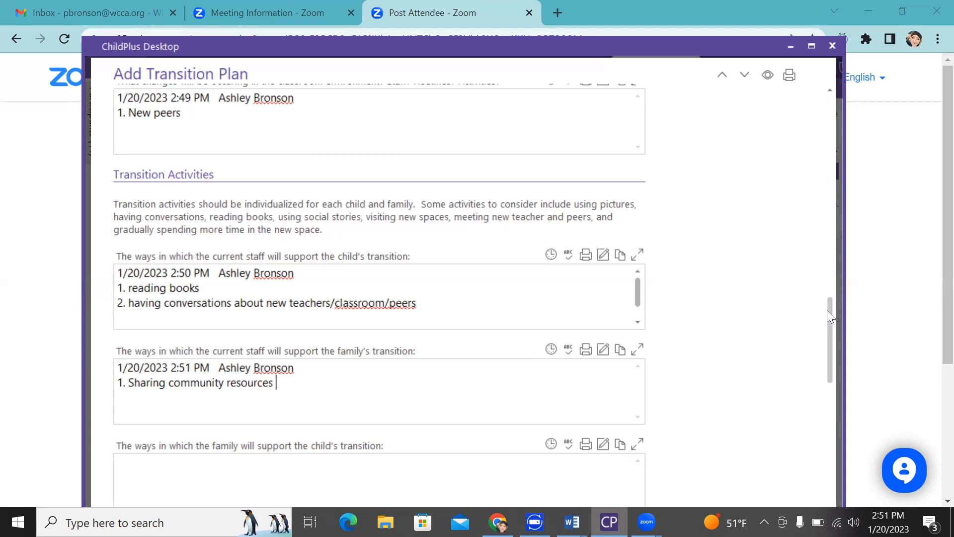
Add a stamped '1. Tour of new school/ classroom' entry to the family-supports-child box
scroll(828, 335, down, 1)
scroll(827, 335, down, 3)
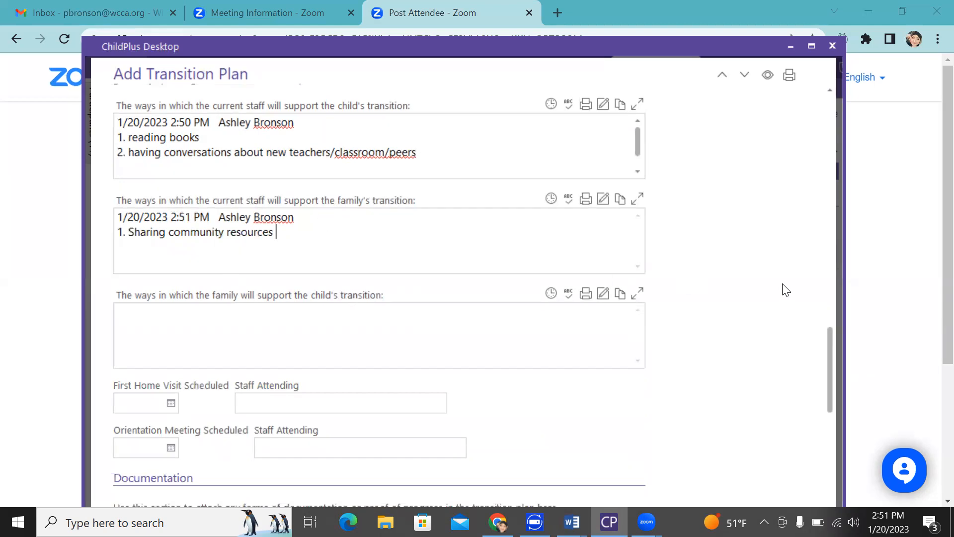
click(552, 294)
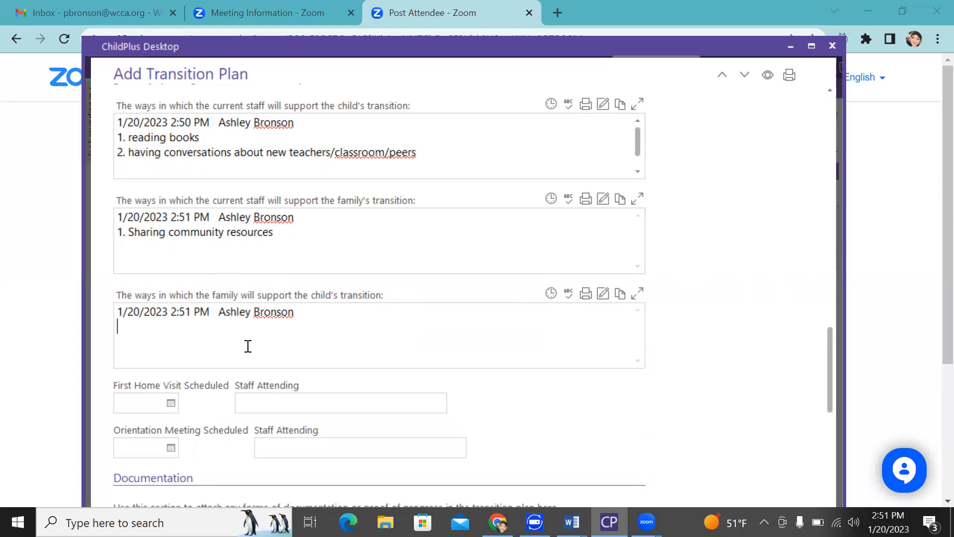
text(1. Tour of new school/c)
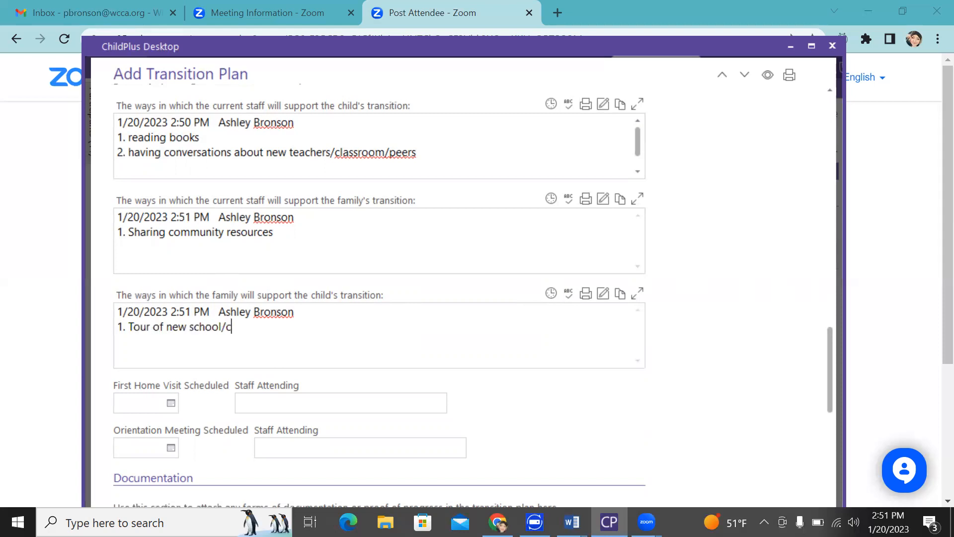
text(lassroom)
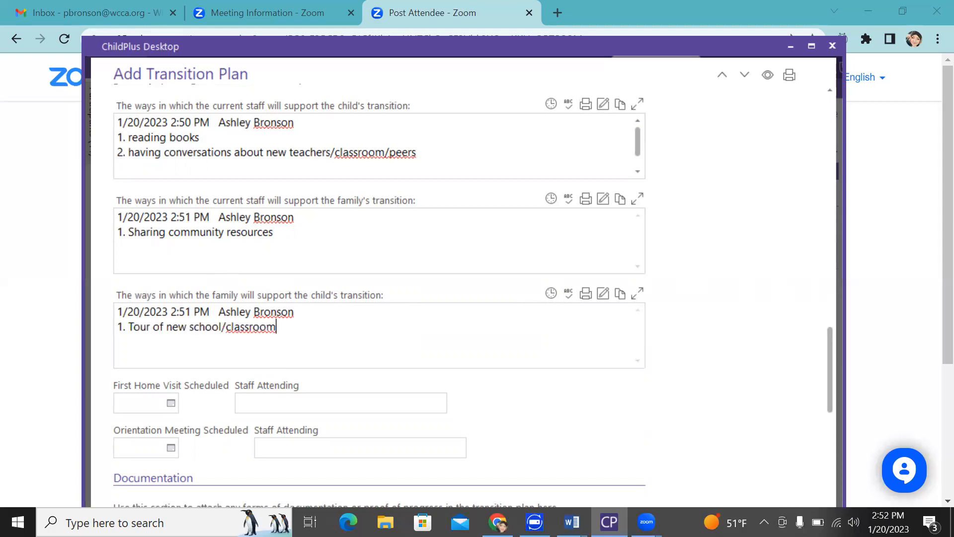
click(226, 326)
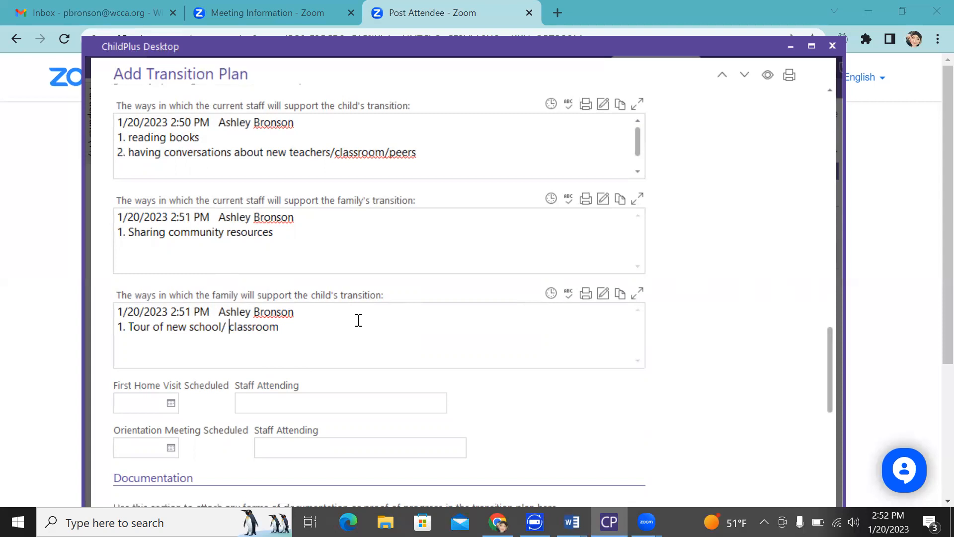
click(313, 352)
Set First Home Visit Scheduled to February 1, 2023 with Staff Attending 'Family advocate, New Teacher, Family'
drag(830, 345, 831, 364)
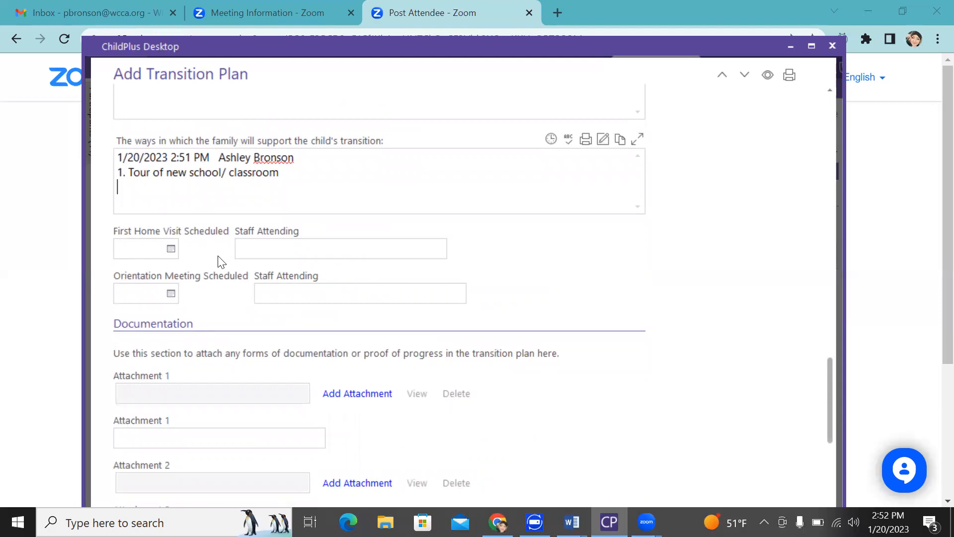
click(171, 249)
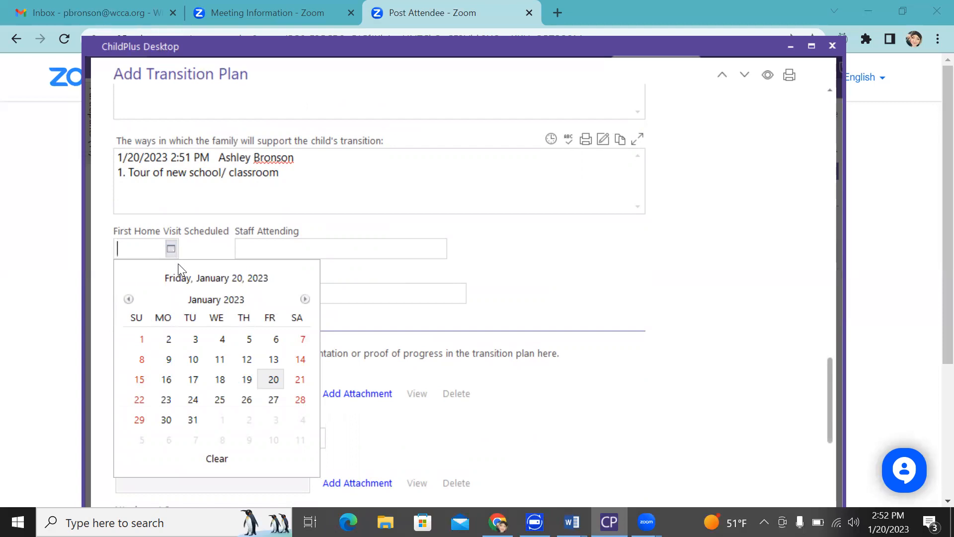
click(305, 299)
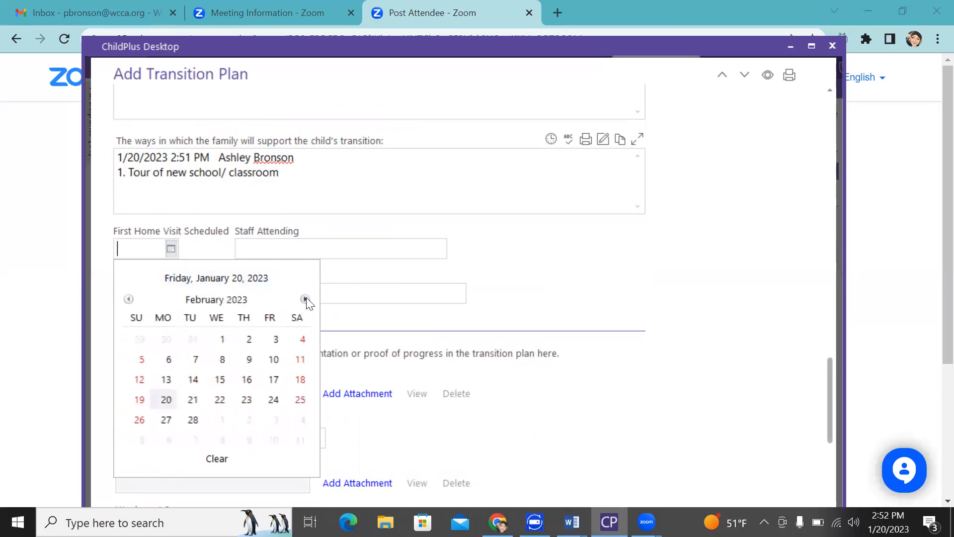
click(229, 342)
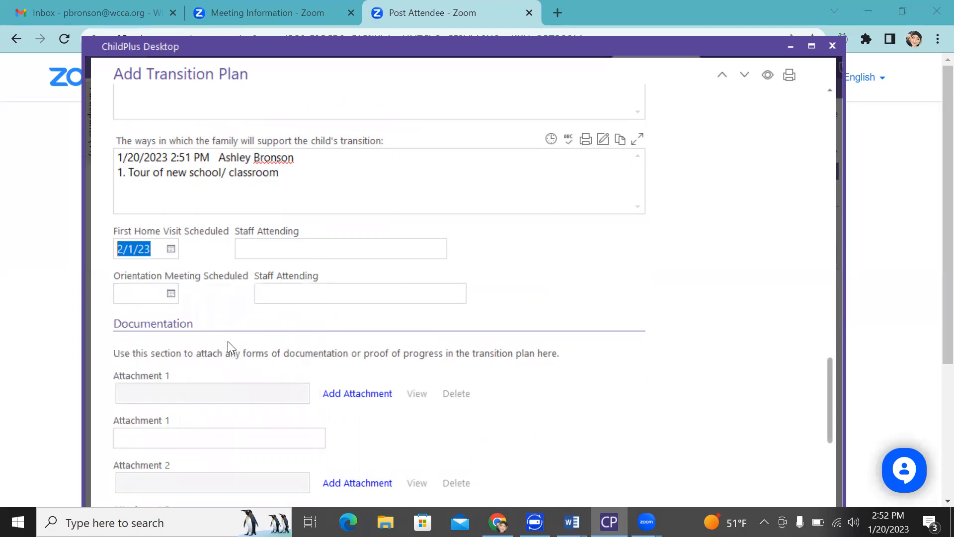
click(274, 243)
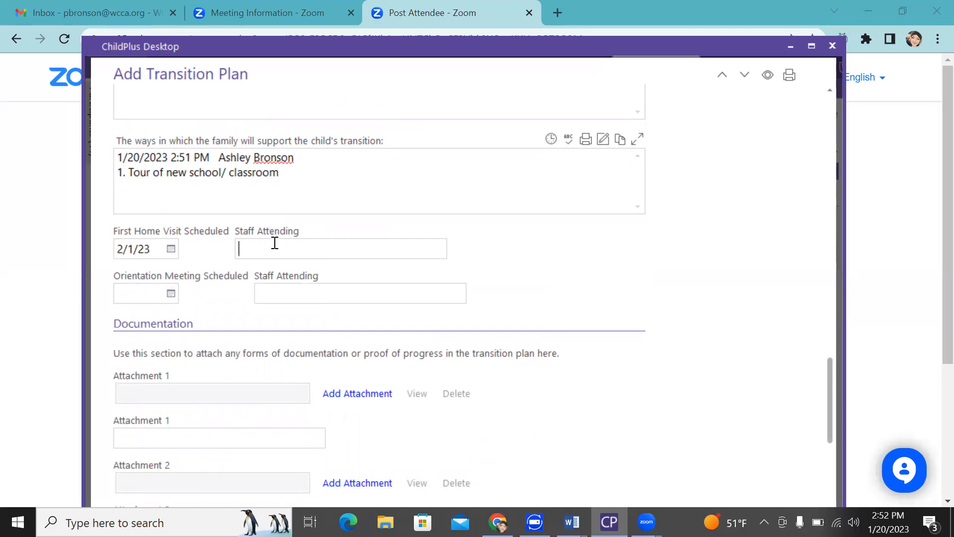
text(Family advocate, New Teach)
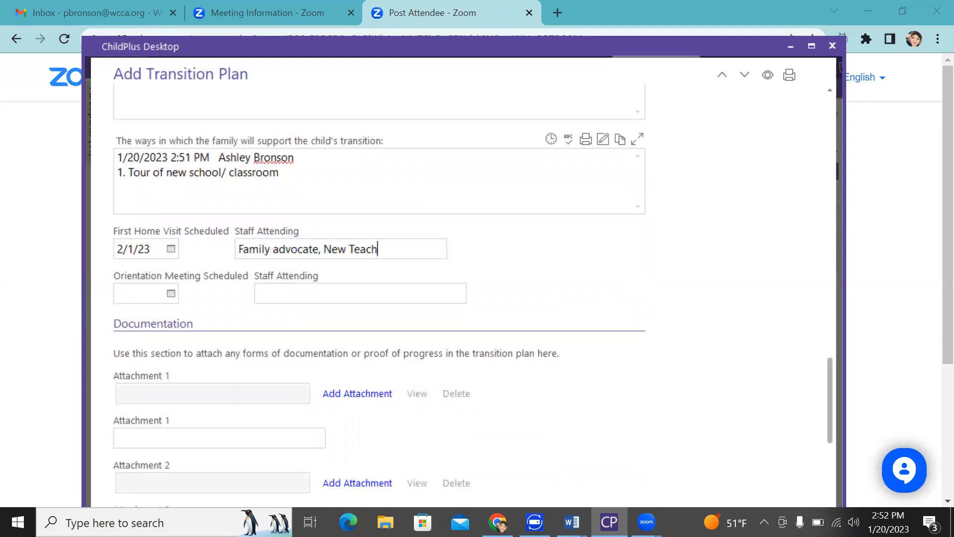
text(er, Family)
Set Orientation Meeting Scheduled to 2/1/23 with staff 'Family advocate, family', then scroll to the Actions list
click(171, 293)
click(305, 103)
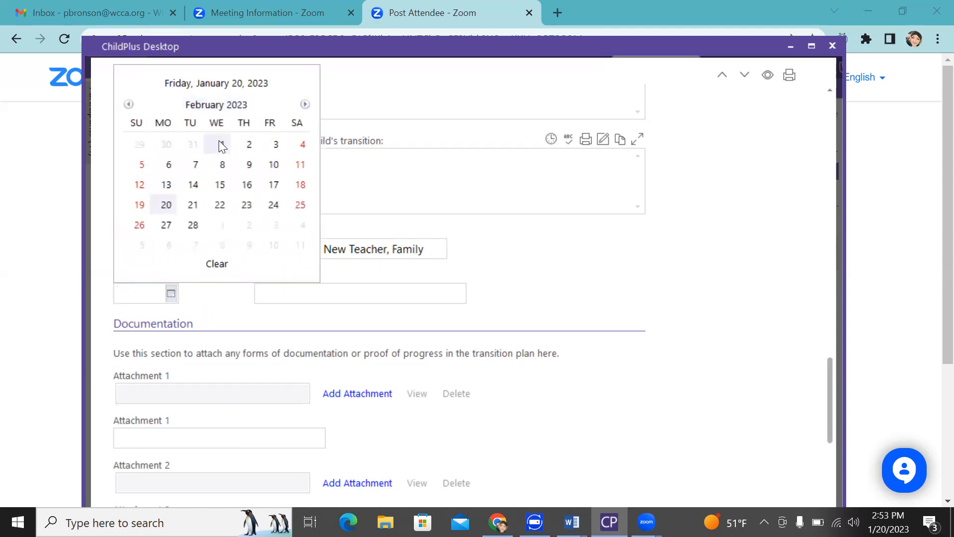
click(219, 142)
click(276, 294)
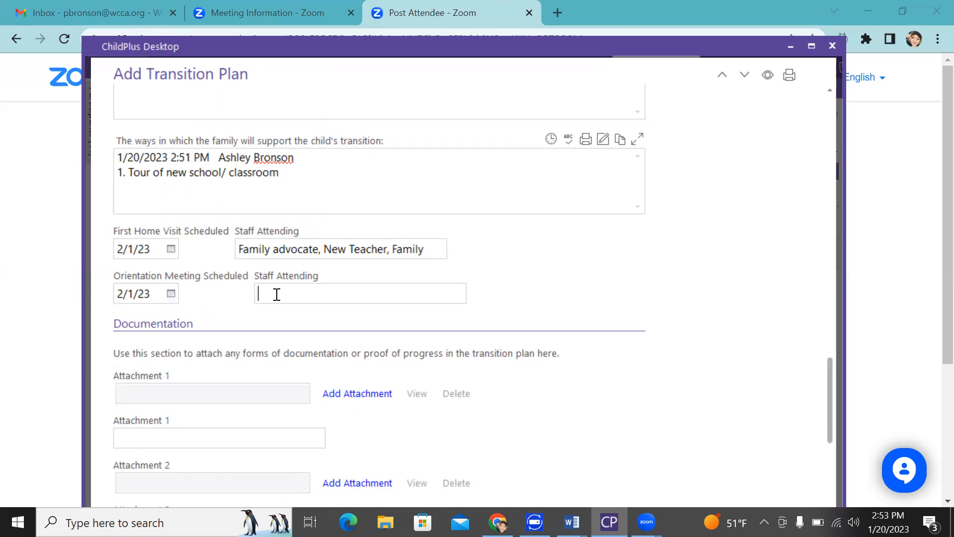
text(Family advocate, family)
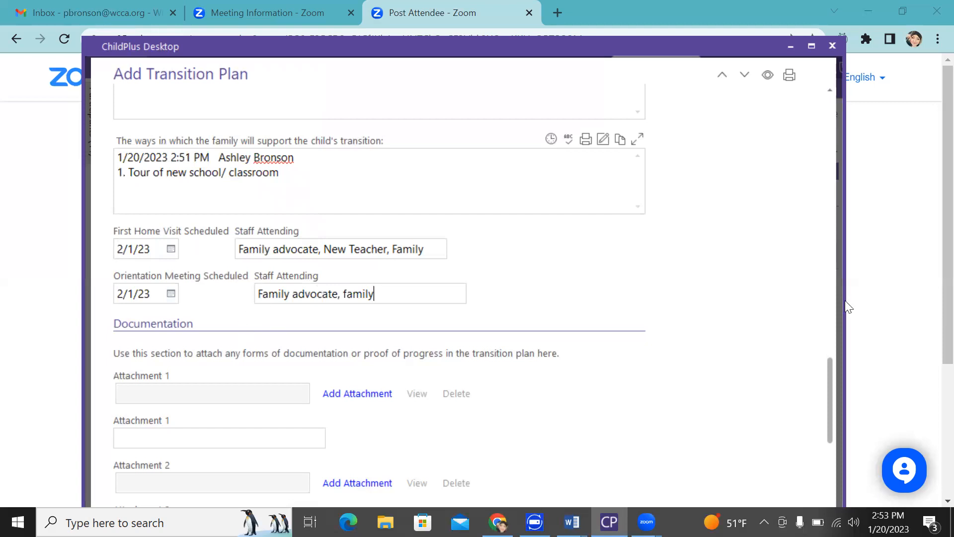
drag(830, 376, 821, 466)
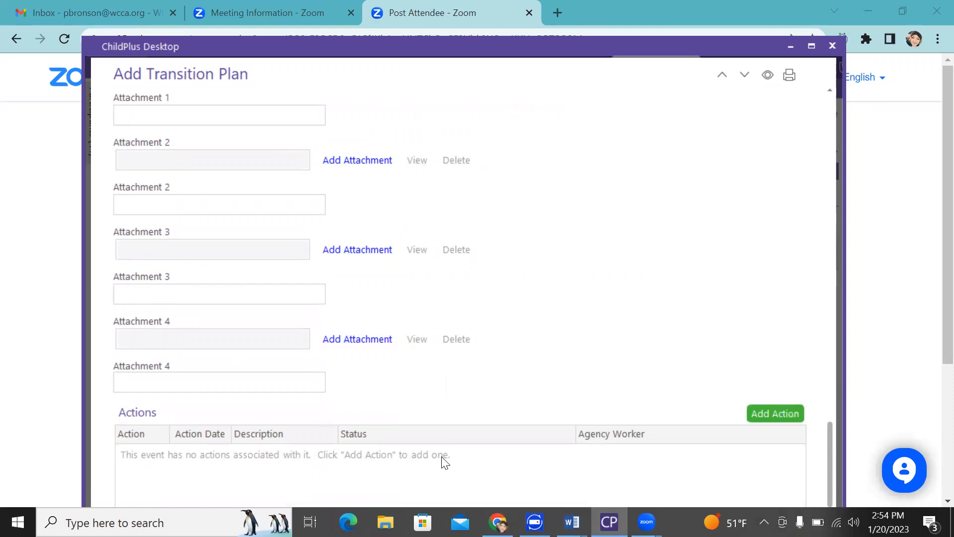
click(782, 415)
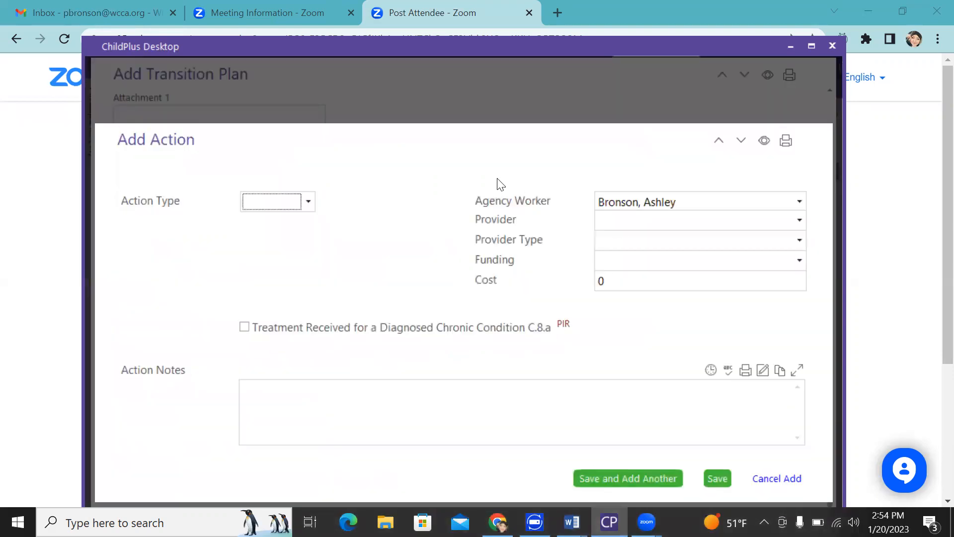
click(308, 201)
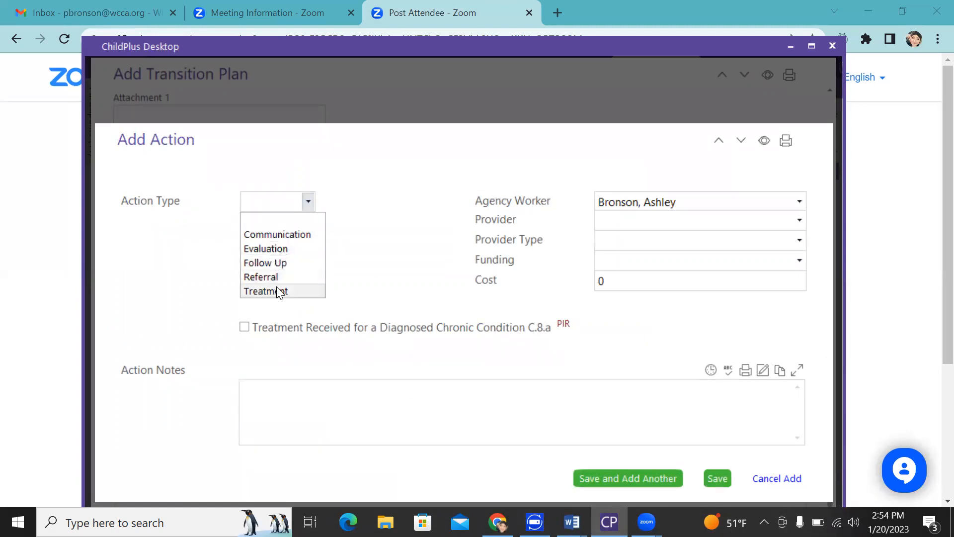
click(374, 205)
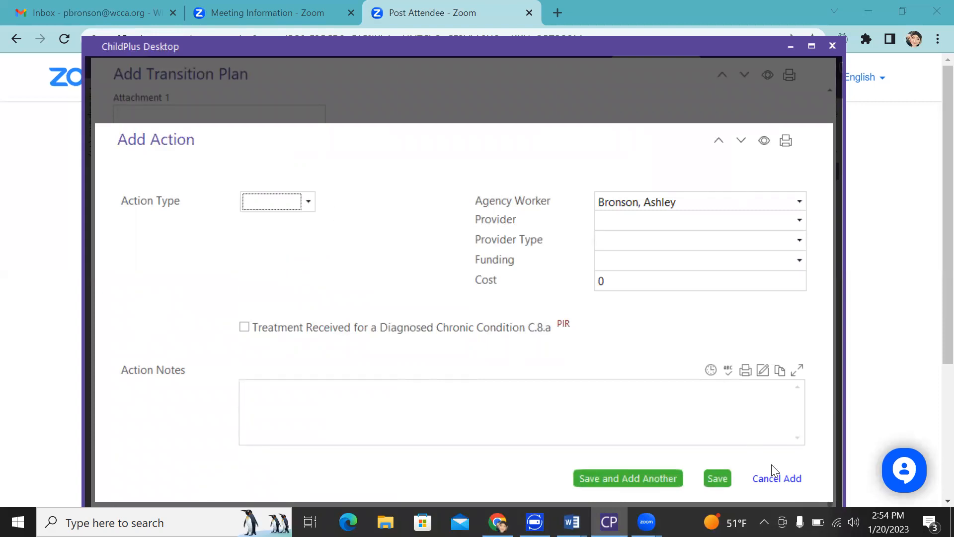
click(776, 479)
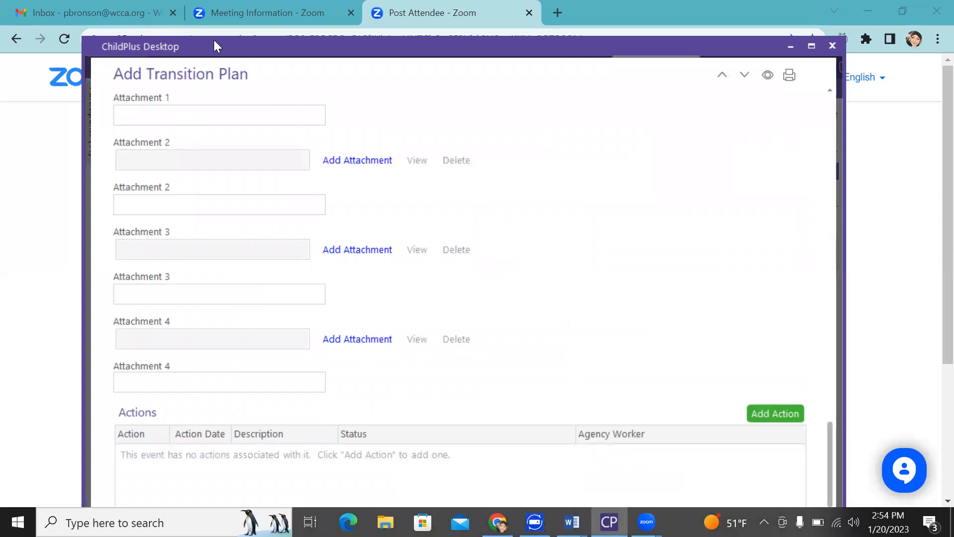
drag(829, 431, 813, 460)
click(930, 358)
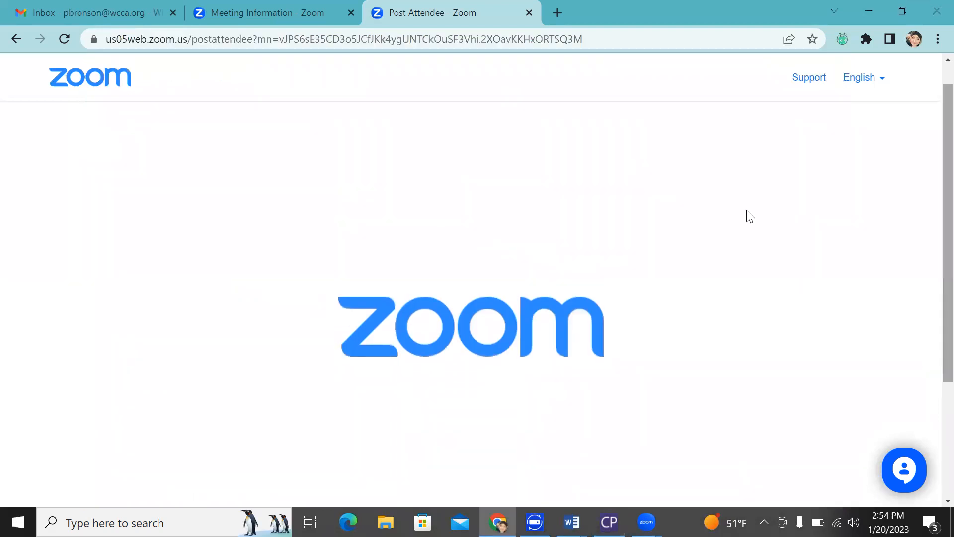
click(609, 522)
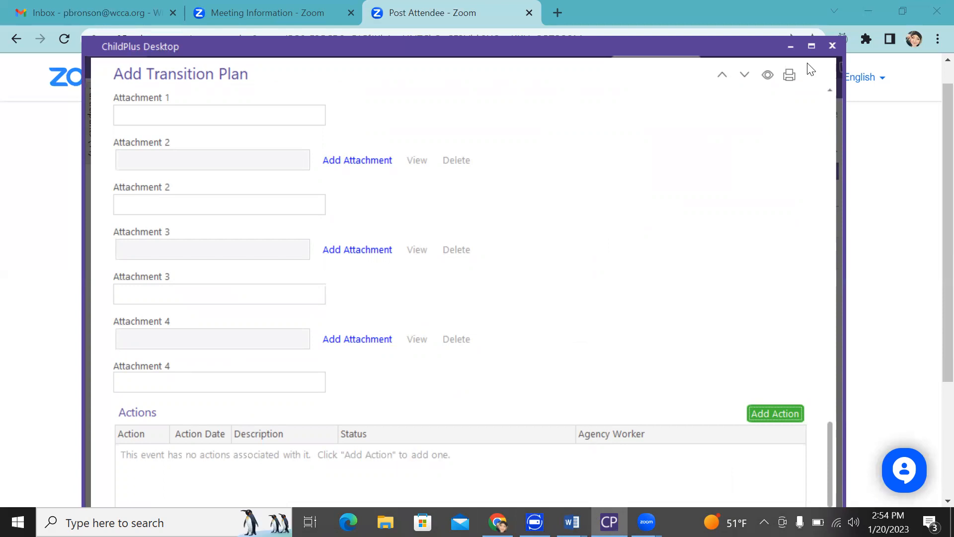
click(932, 251)
click(608, 522)
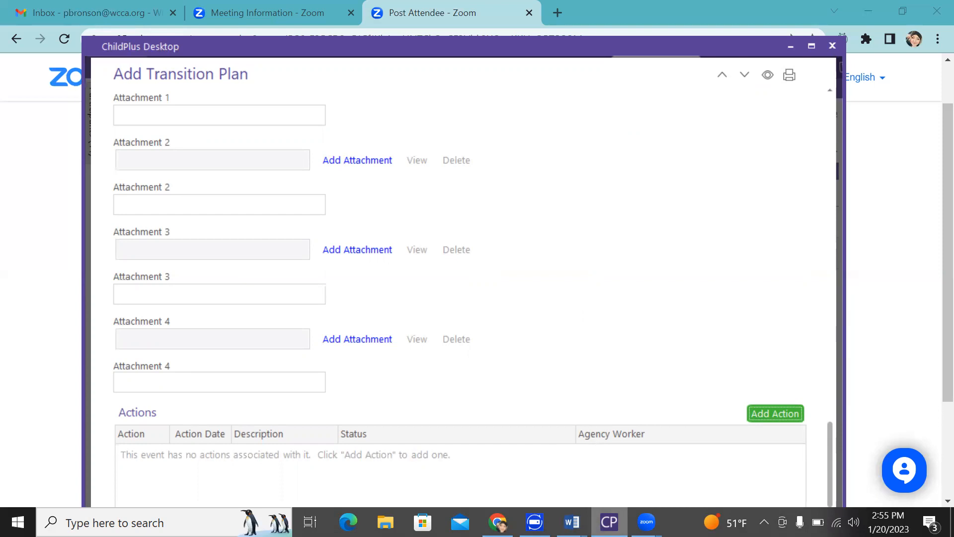
right_click(610, 521)
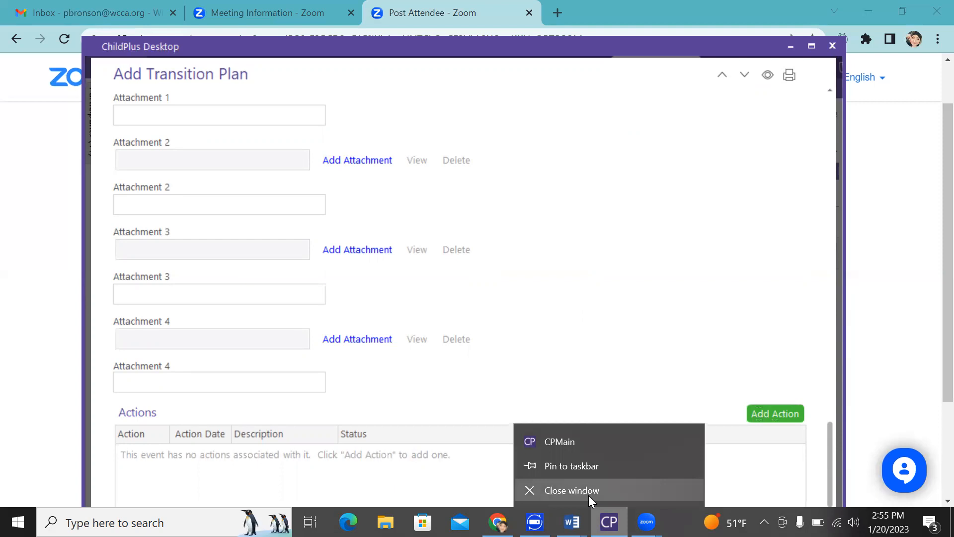
click(588, 495)
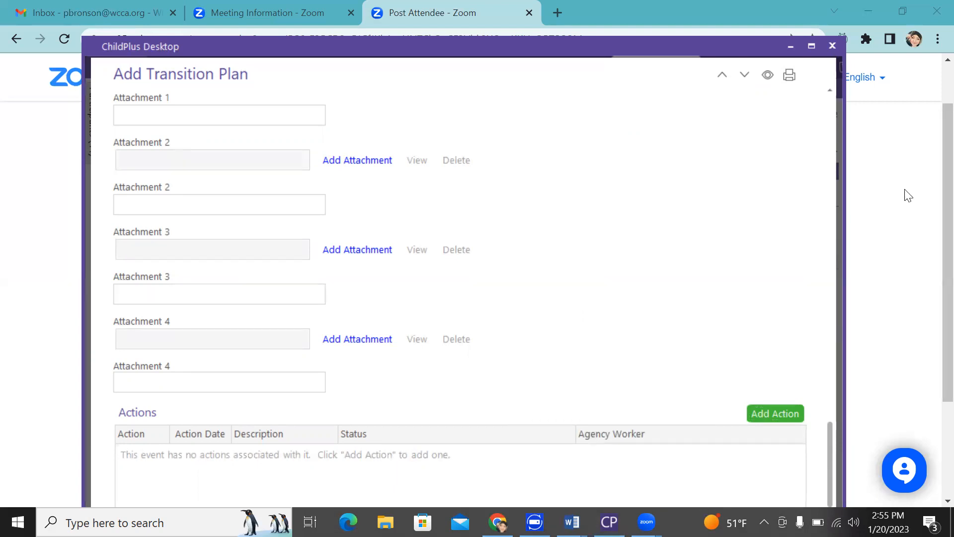